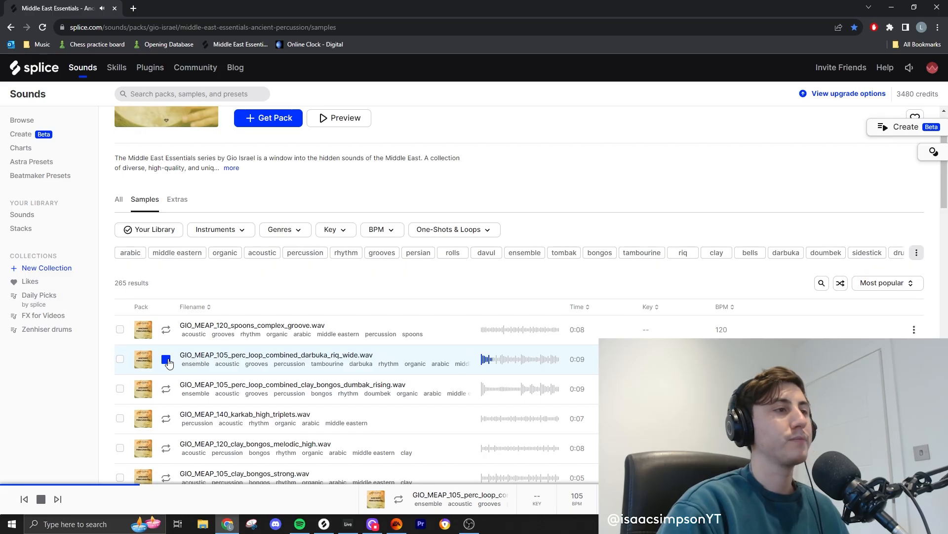
- Audition samples in the Ancient Percussion pack on Splice, including the karkab high triplets, bell snake and tombak golf hit
{"action": "scroll", "coordinate": [168, 297], "scroll_direction": "down", "scroll_amount": 2}
{"action": "left_click", "coordinate": [166, 319]}
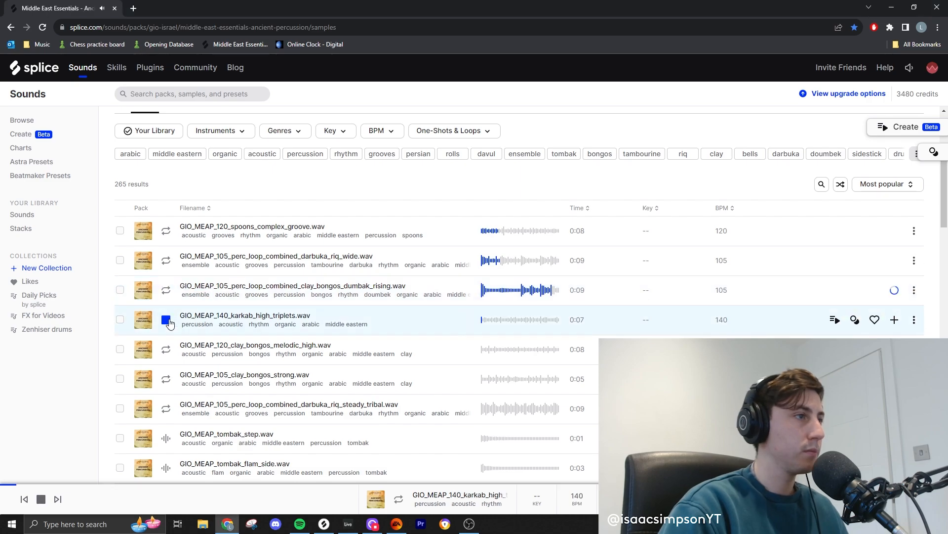
{"action": "scroll", "coordinate": [166, 306], "scroll_direction": "down", "scroll_amount": 2}
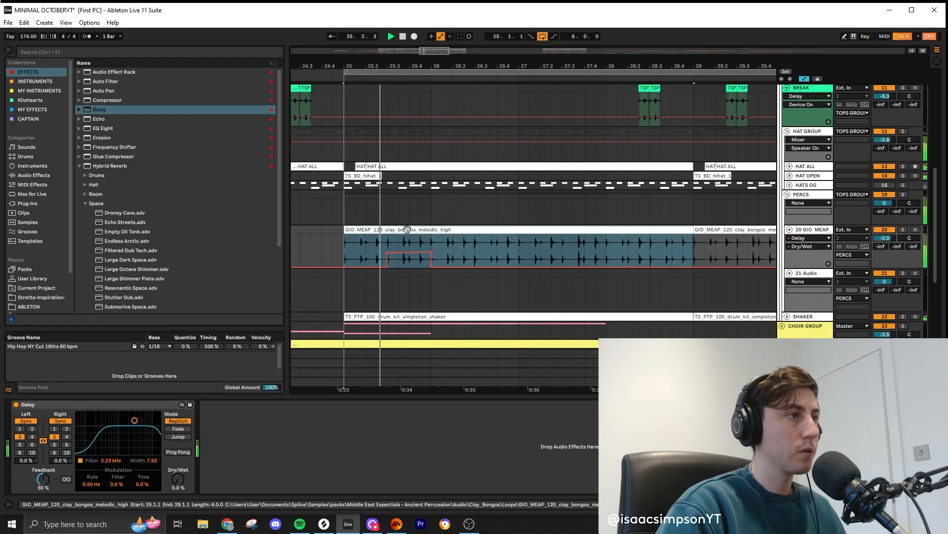
{"action": "left_click", "coordinate": [165, 330]}
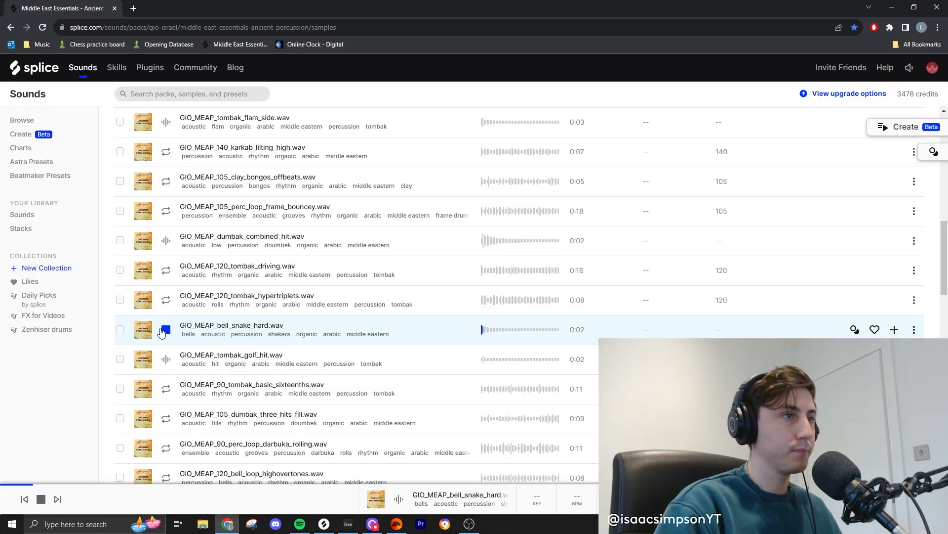
{"action": "left_click", "coordinate": [166, 359]}
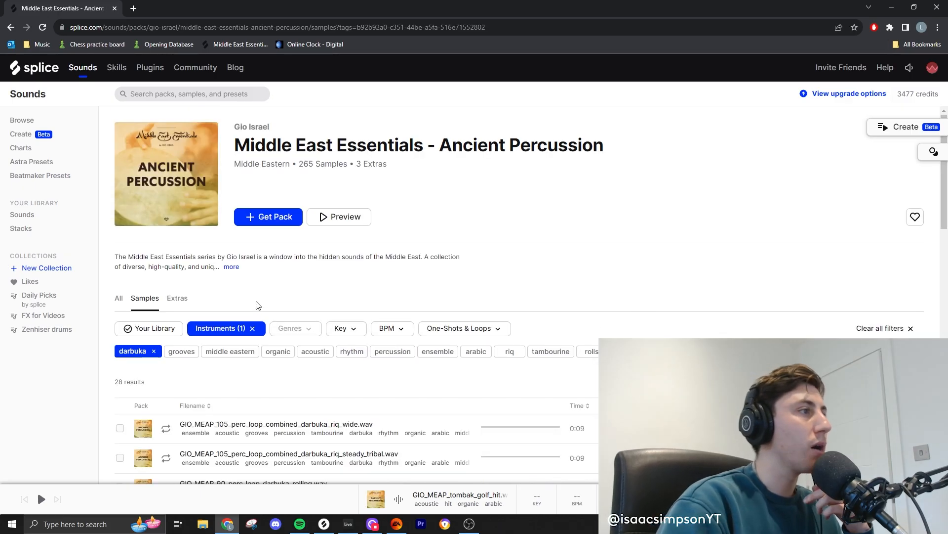
- Audition the darbuka riq wide and steady tribal loops in the pack's darbuka-filtered samples
{"action": "scroll", "coordinate": [284, 296], "scroll_direction": "down", "scroll_amount": 4}
{"action": "left_click", "coordinate": [166, 231]}
{"action": "left_click", "coordinate": [166, 261]}
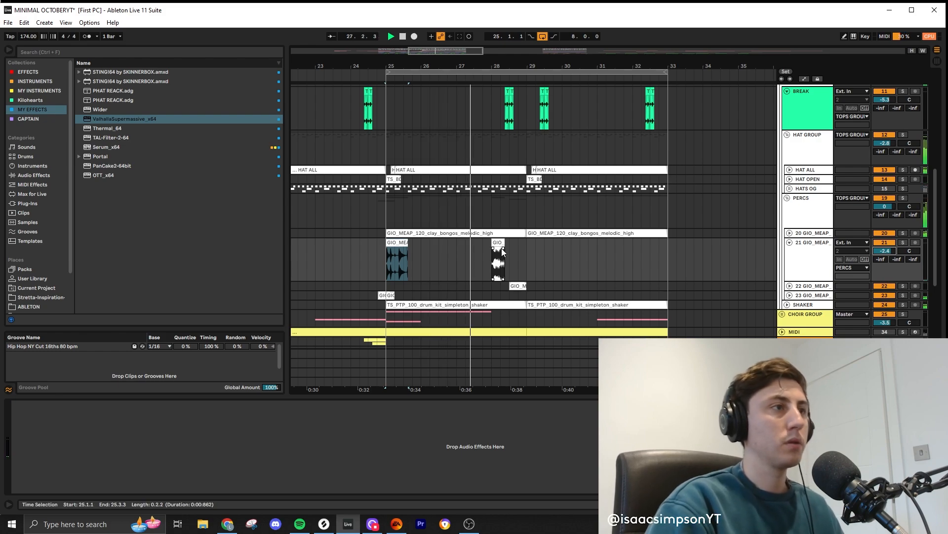
- Move the short darbuka loop slice on track 21 to 28.3.1 and copy the track's slices into the following four bars
{"action": "mouse_move", "coordinate": [498, 244]}
{"action": "left_mouse_down"}
{"action": "mouse_move", "coordinate": [531, 249]}
{"action": "mouse_move", "coordinate": [516, 242]}
{"action": "left_mouse_up"}
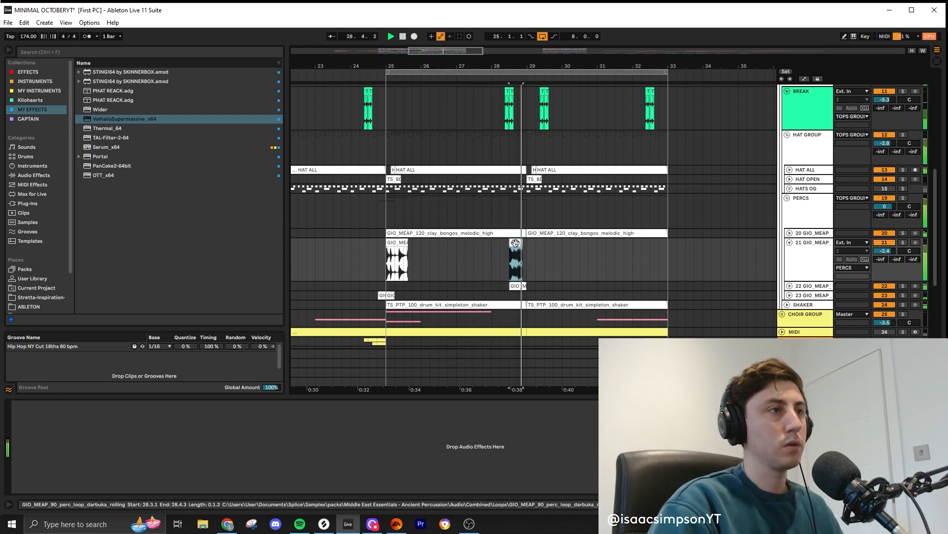
{"action": "left_click_drag", "start_coordinate": [404, 243], "coordinate": [646, 251]}
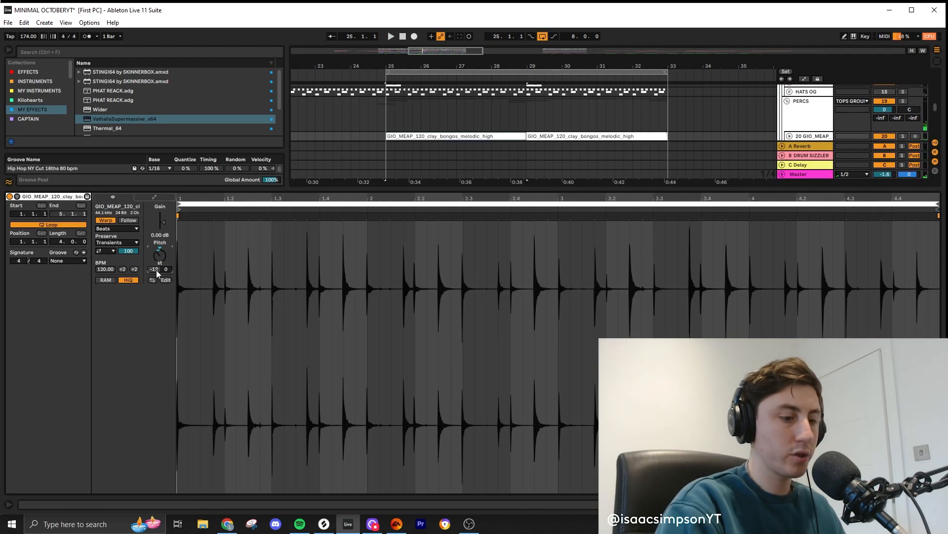
- Transpose the clay bongos melodic clip on track 20 by -24 semitones and play it back
{"action": "left_click", "coordinate": [157, 270]}
{"action": "type", "text": "-"}
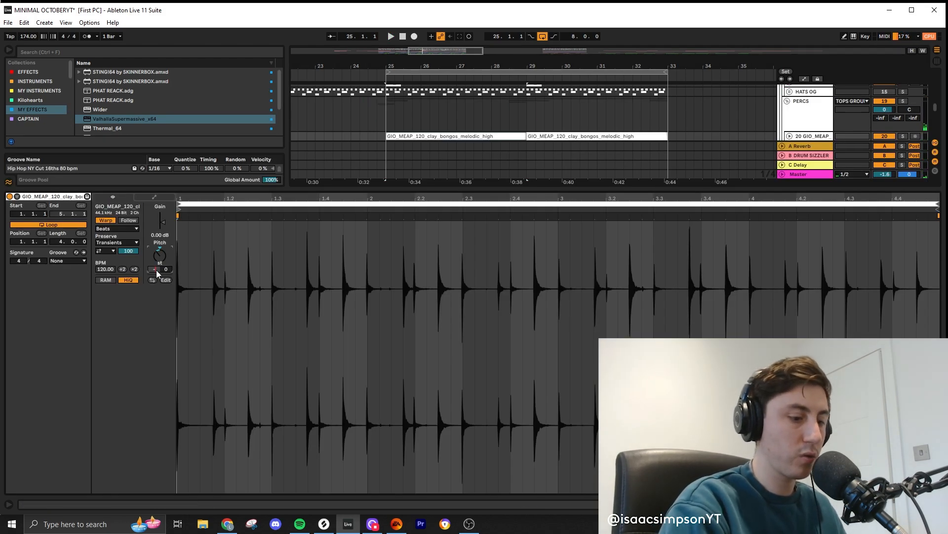
{"action": "type", "text": "24"}
{"action": "key", "text": "Return"}
{"action": "key", "text": "space"}
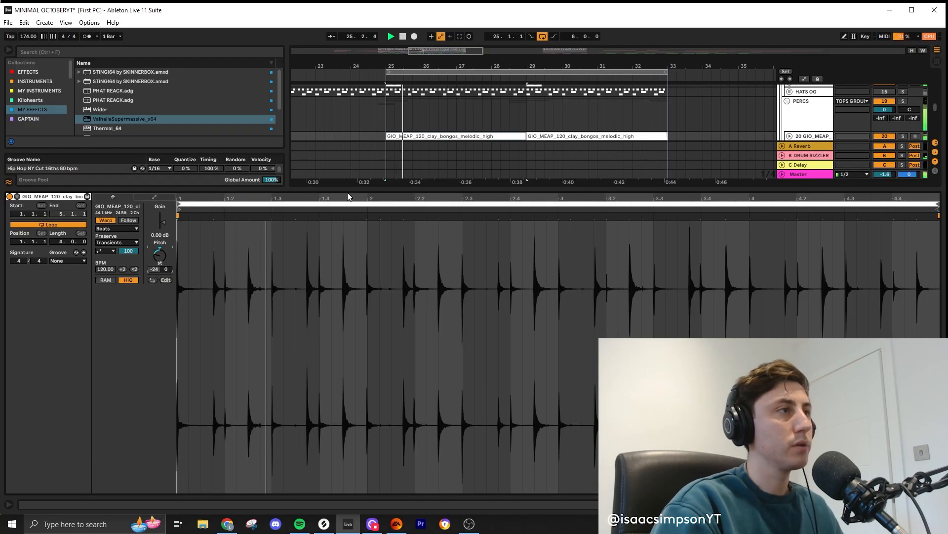
{"action": "left_click", "coordinate": [368, 190]}
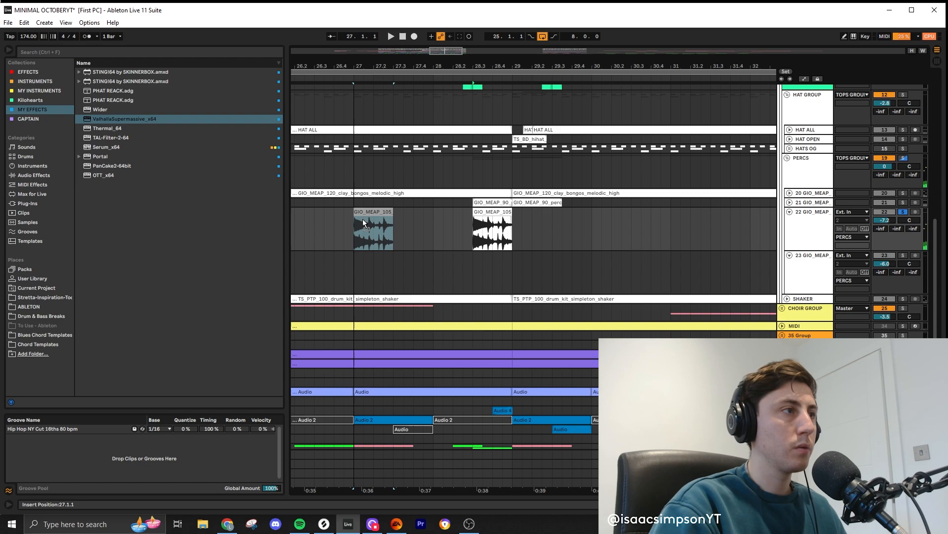
- Repeat the percussion loop on track 22 to fill bars 25 to 33, and select track 23 below it
{"action": "left_click_drag", "start_coordinate": [485, 212], "coordinate": [512, 220]}
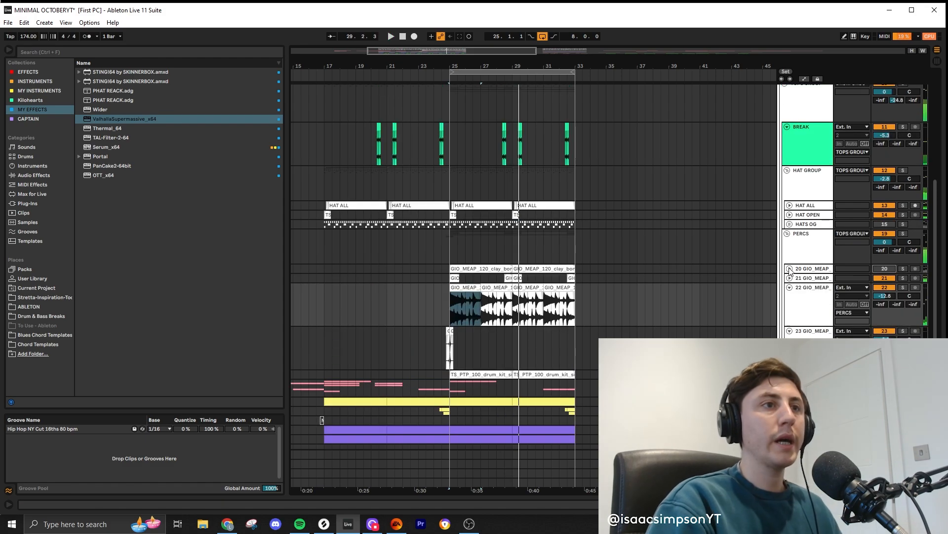
{"action": "left_click", "coordinate": [790, 269]}
{"action": "left_click", "coordinate": [805, 271]}
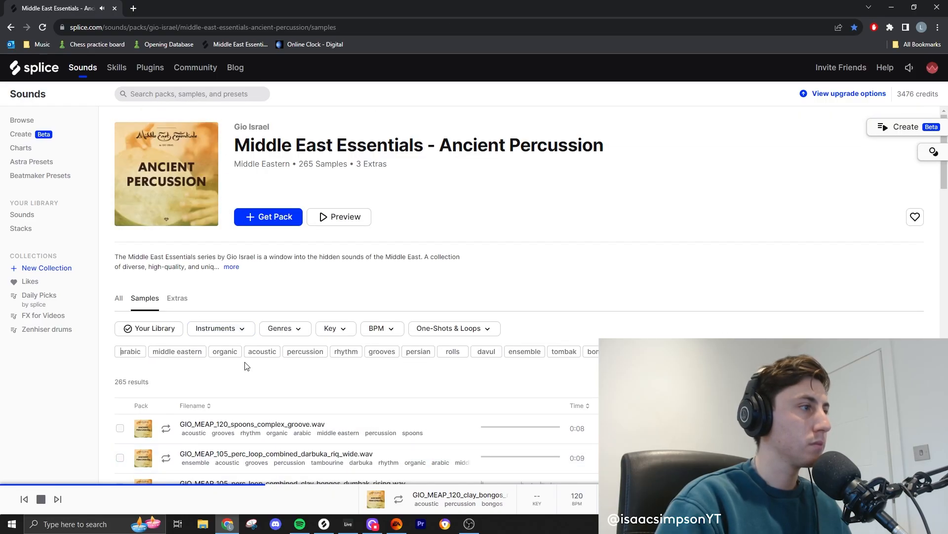
- Audition the spoons complex groove and browse the pack's samples tagged middle eastern on Splice
{"action": "left_click", "coordinate": [166, 281]}
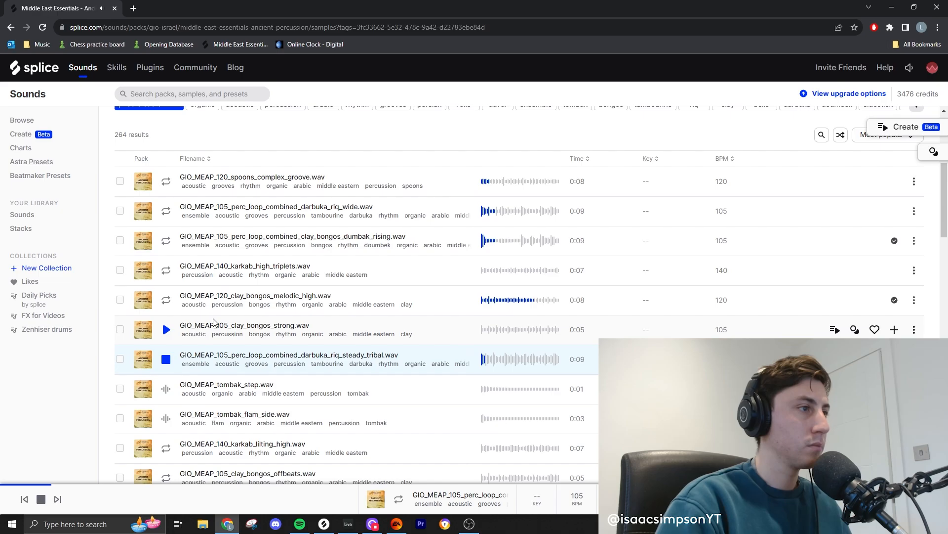
{"action": "scroll", "coordinate": [212, 322], "scroll_direction": "down", "scroll_amount": 2}
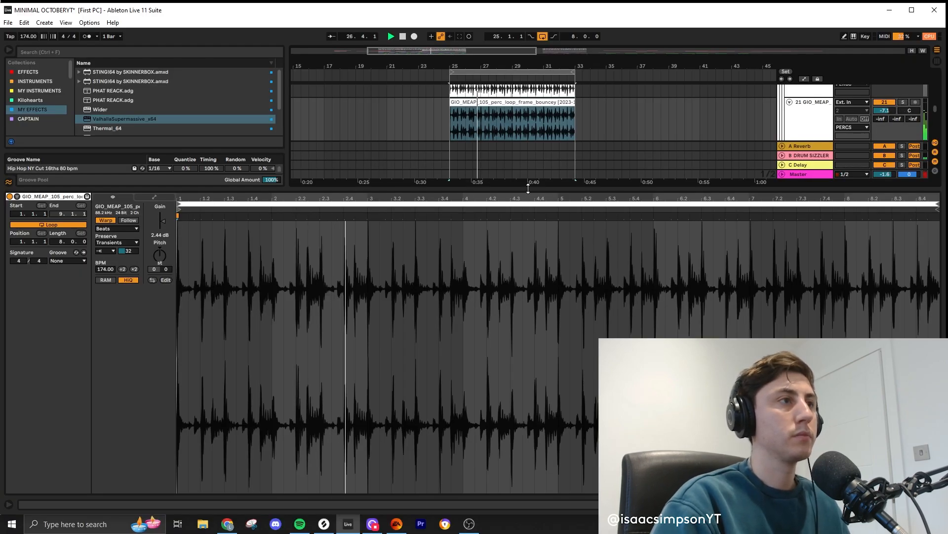
- Solo percussion track 23 and add a Delay effect after its EQ from the effects collection
{"action": "key", "text": "ctrl+alt+l"}
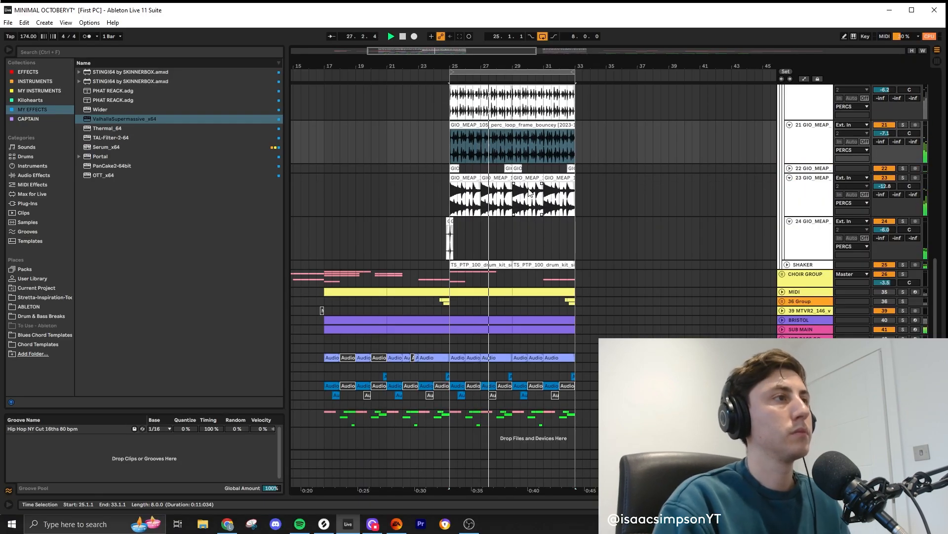
{"action": "scroll", "coordinate": [505, 203], "scroll_direction": "up", "scroll_amount": 2}
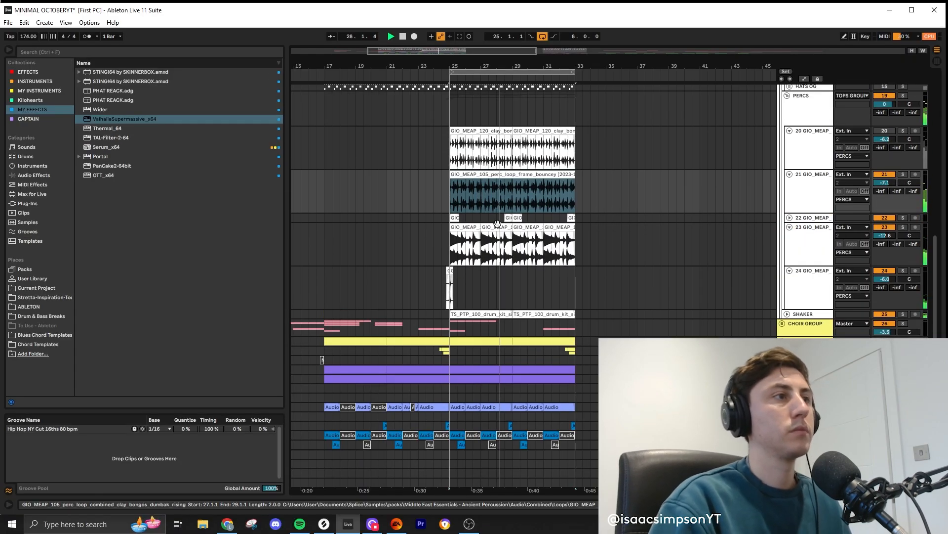
{"action": "left_click", "coordinate": [903, 227]}
{"action": "key", "text": "ctrl+alt+l"}
{"action": "left_click", "coordinate": [47, 82]}
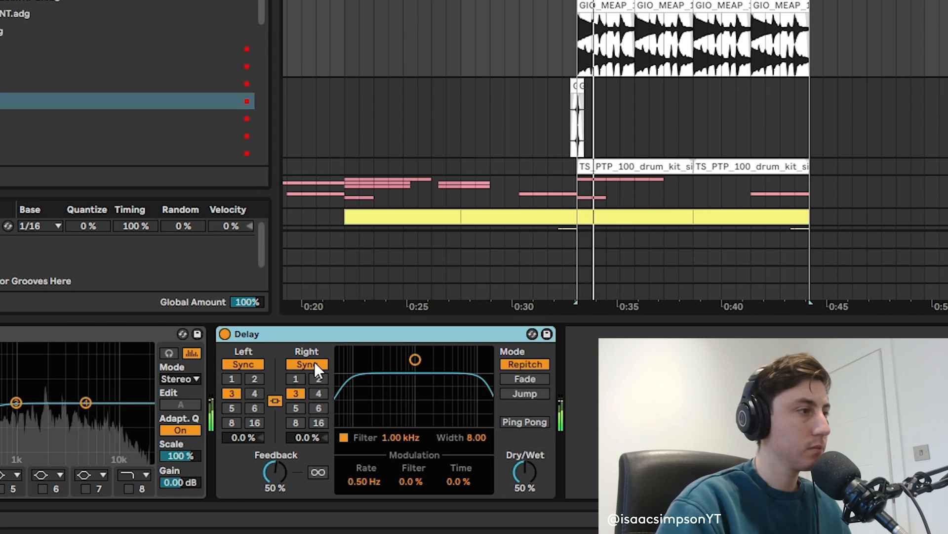
- Unlink the Delay's channels, switch both from Sync to Time, and set left to 3.71 ms and right to 4.83 ms
{"action": "left_click", "coordinate": [304, 365]}
{"action": "left_click", "coordinate": [272, 399]}
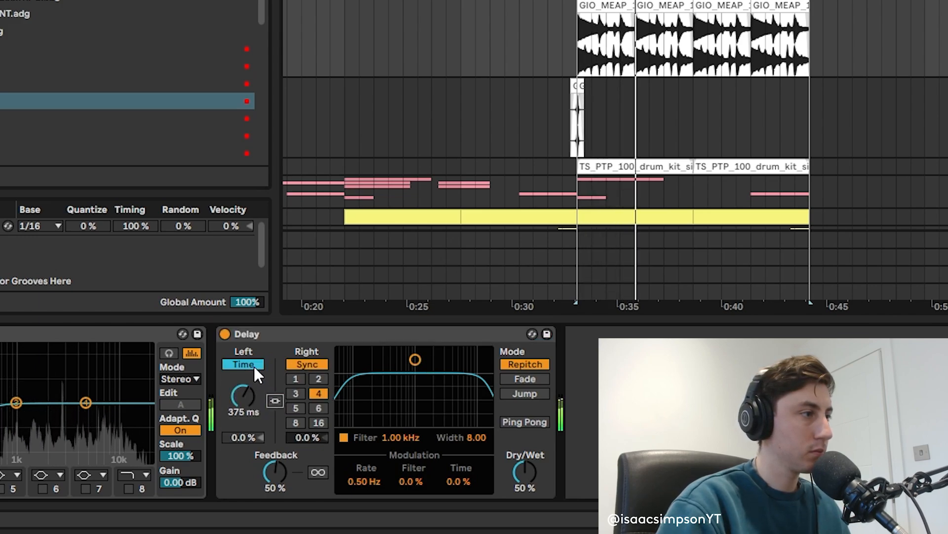
{"action": "left_click", "coordinate": [254, 366]}
{"action": "left_click", "coordinate": [322, 367]}
{"action": "left_click", "coordinate": [245, 364]}
{"action": "left_click_drag", "start_coordinate": [244, 396], "coordinate": [243, 419]}
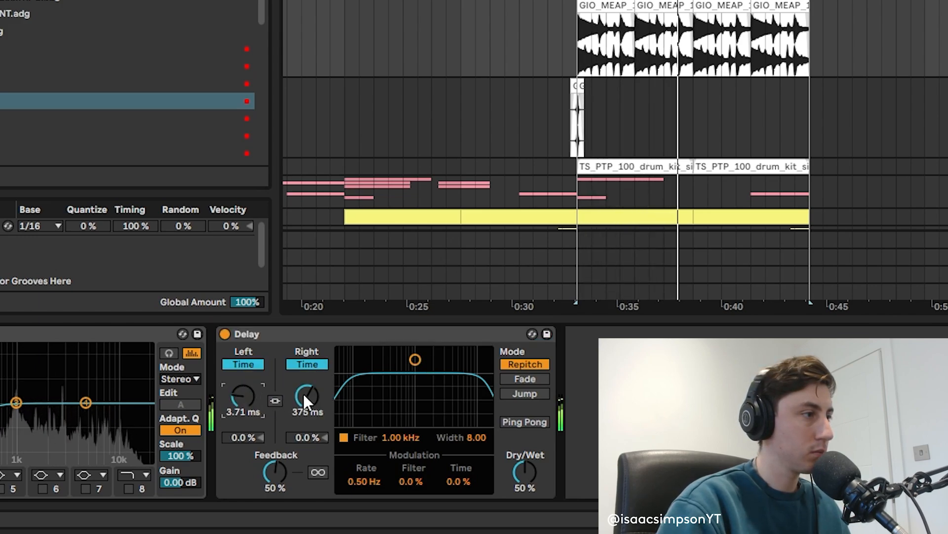
{"action": "left_click_drag", "start_coordinate": [304, 401], "coordinate": [304, 434]}
- Set the Delay's filter to 10.4 kHz with width 5.64, enable Ping Pong, raise feedback to 69% and lower track 23 to -13.1 dB
{"action": "left_click_drag", "start_coordinate": [415, 360], "coordinate": [473, 379]}
{"action": "left_click", "coordinate": [525, 423]}
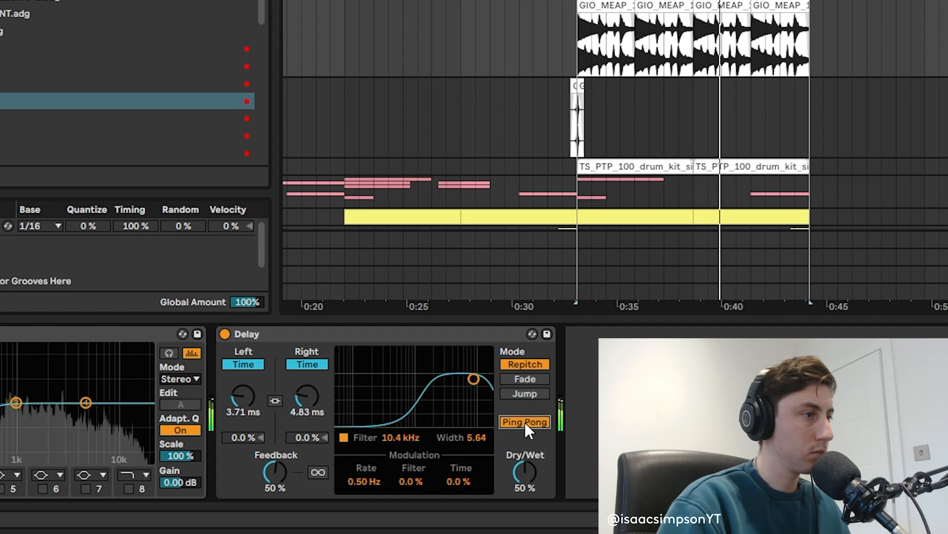
{"action": "left_click_drag", "start_coordinate": [275, 472], "coordinate": [275, 462]}
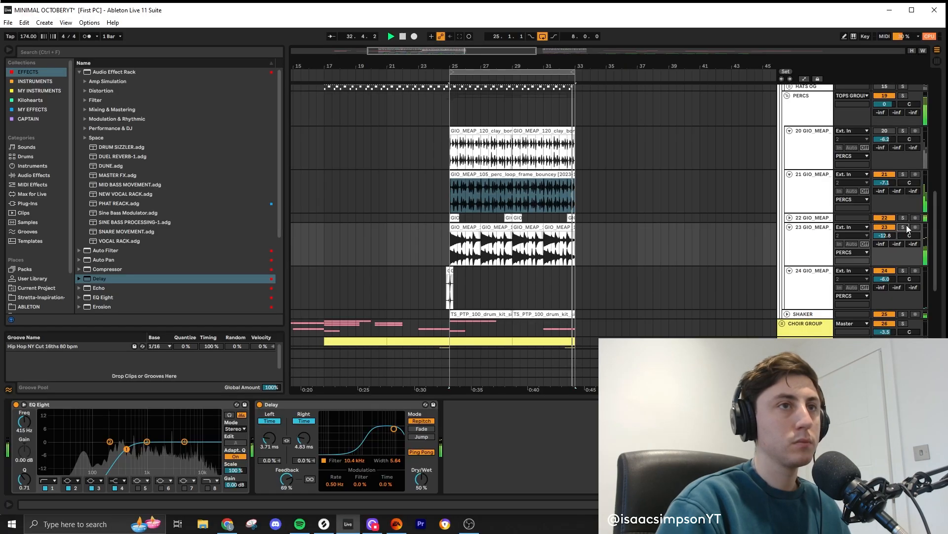
{"action": "left_click_drag", "start_coordinate": [885, 235], "coordinate": [885, 238]}
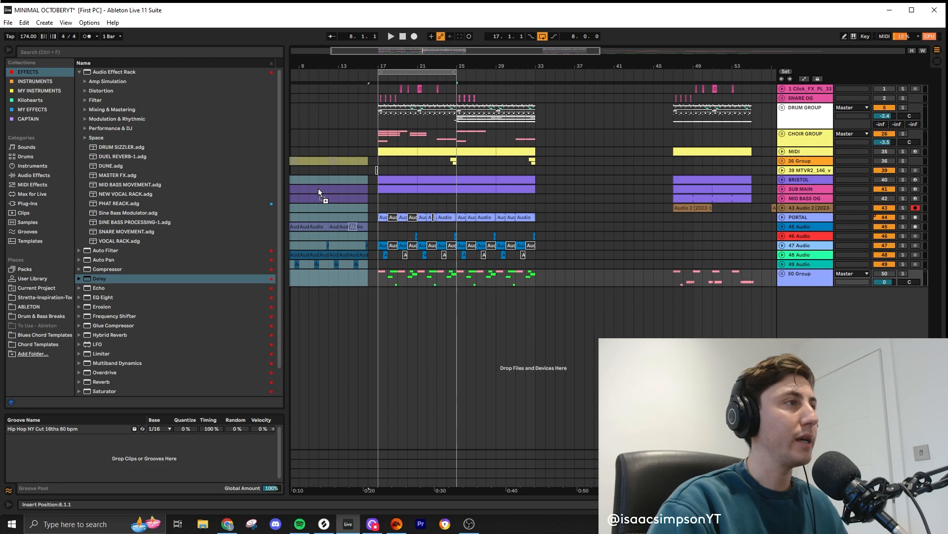
- Review the arrangement from bar 9 onward and select a block across the drum and audio tracks
{"action": "left_click", "coordinate": [326, 180]}
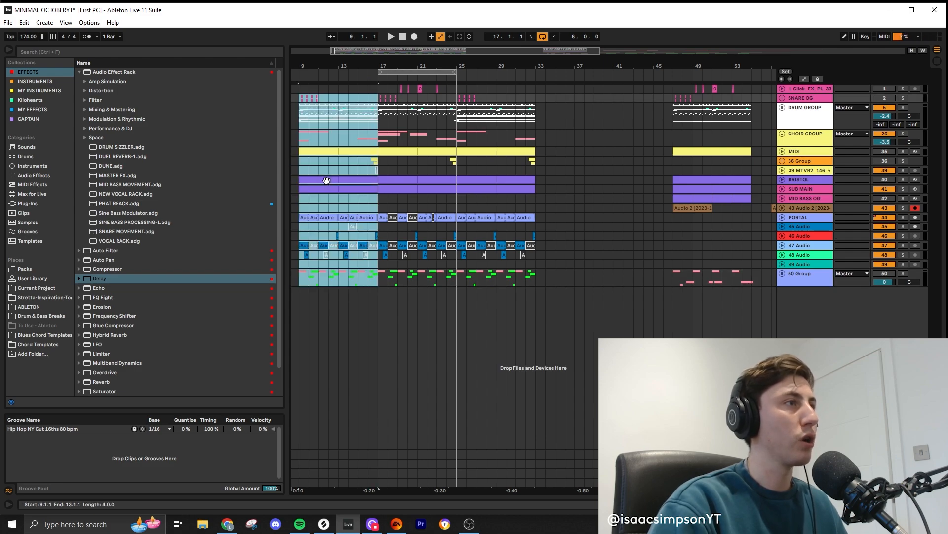
{"action": "left_click", "coordinate": [378, 114]}
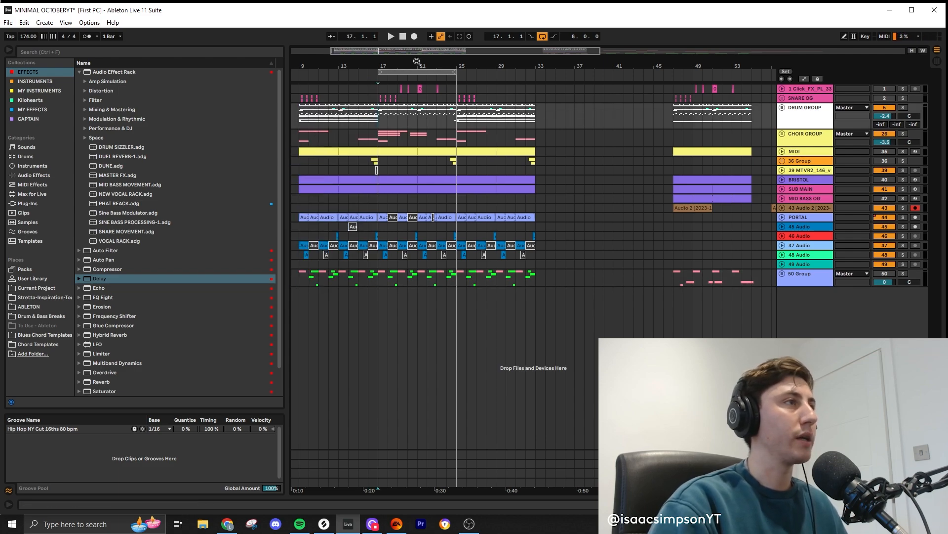
{"action": "left_click_drag", "start_coordinate": [418, 62], "coordinate": [489, 63]}
{"action": "left_click_drag", "start_coordinate": [449, 278], "coordinate": [370, 108]}
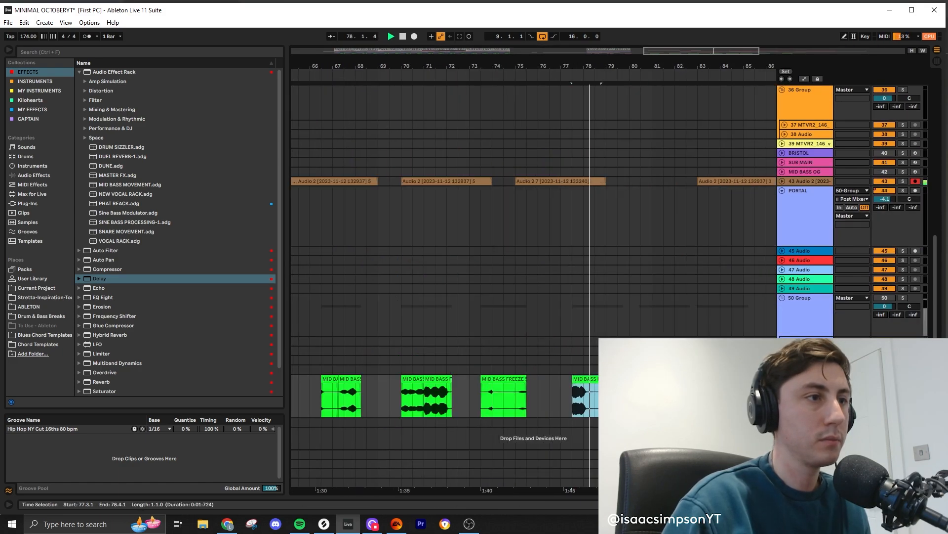
- Split off the first two beats of the MID BASS FREEZE clip starting at 73.3.1
{"action": "key", "text": "space"}
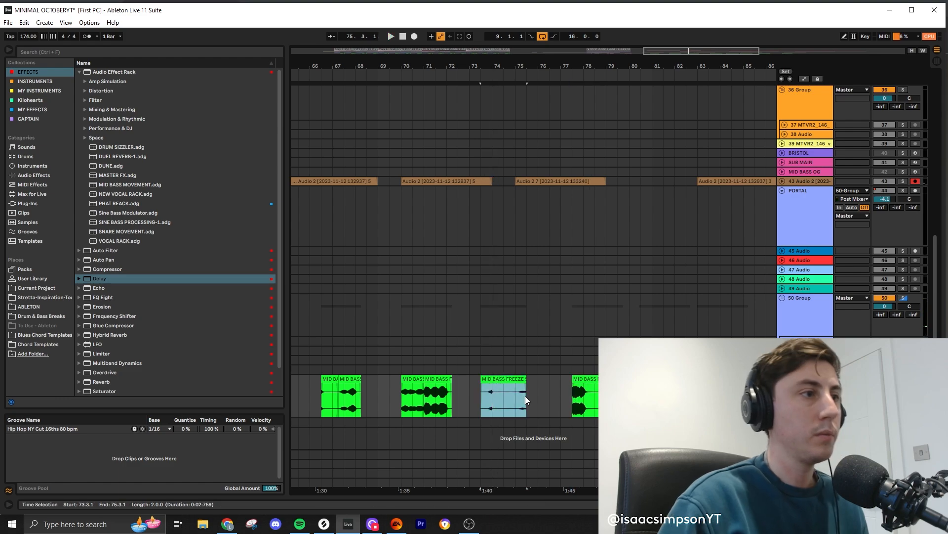
{"action": "left_click_drag", "start_coordinate": [492, 397], "coordinate": [481, 399]}
{"action": "key", "text": "ctrl+e"}
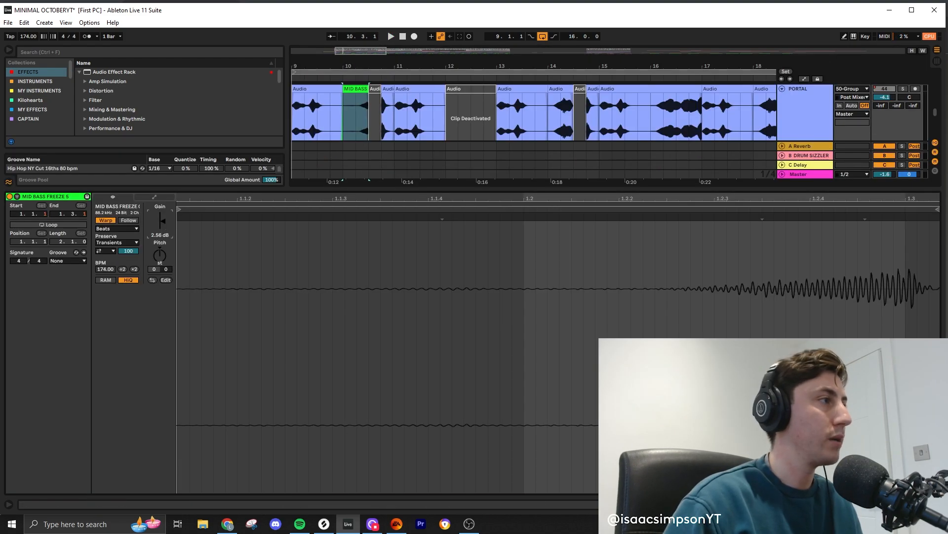
- Play the MID BASS FREEZE slice at bar 10 on the PORTAL track in the full arrangement and select it
{"action": "key", "text": "space"}
{"action": "left_click_drag", "start_coordinate": [491, 188], "coordinate": [482, 469]}
{"action": "key", "text": "space"}
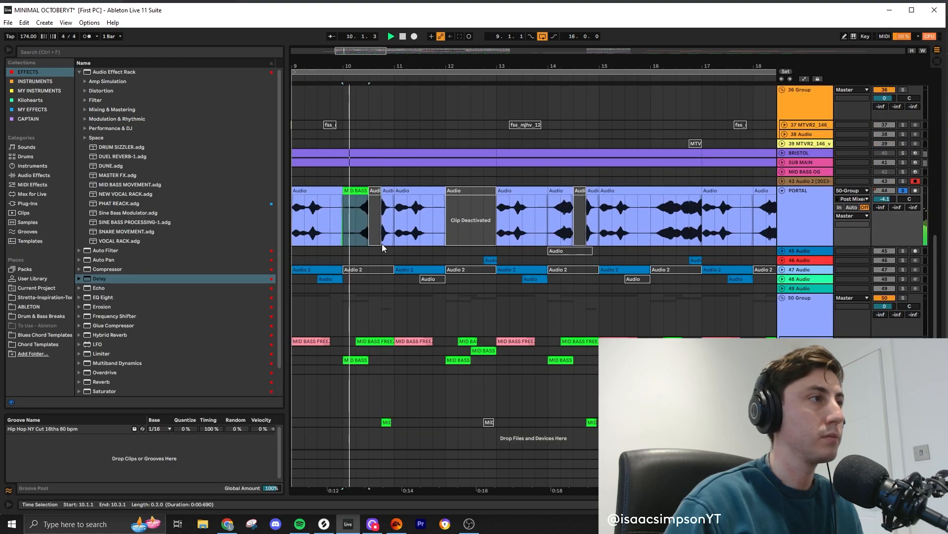
{"action": "scroll", "coordinate": [371, 242], "scroll_direction": "down", "scroll_amount": 2}
{"action": "scroll", "coordinate": [333, 213], "scroll_direction": "up", "scroll_amount": 2}
{"action": "key", "text": "space"}
{"action": "left_click", "coordinate": [348, 191]}
{"action": "key", "text": "space"}
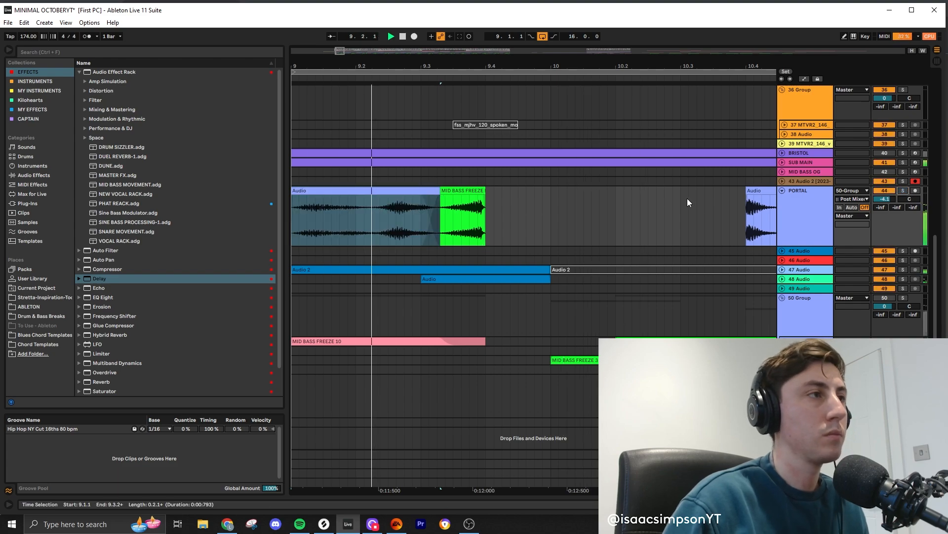
- Show automation, clear the Stutter Dub Dry/Wet rise over bar 10 on PORTAL, and play from bar 9
{"action": "scroll", "coordinate": [546, 192], "scroll_direction": "down", "scroll_amount": 5}
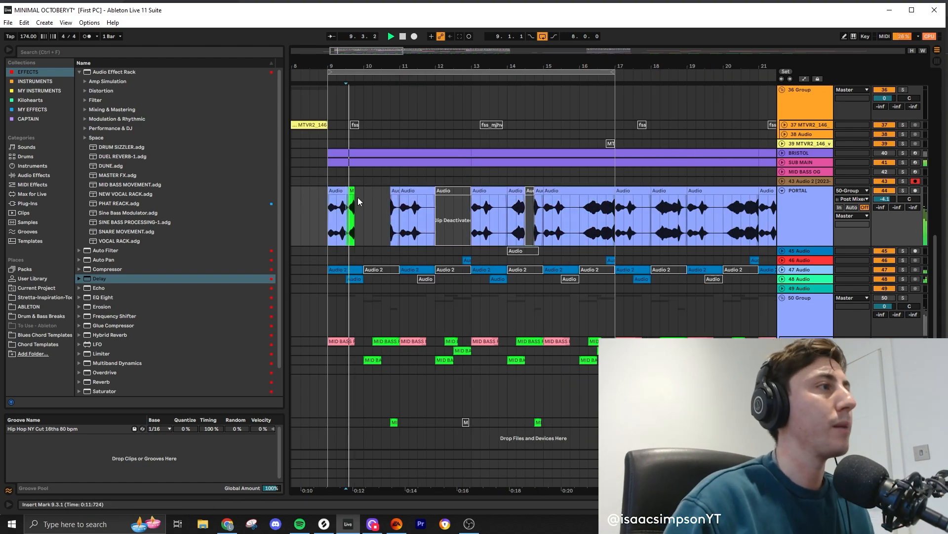
{"action": "left_click", "coordinate": [339, 193]}
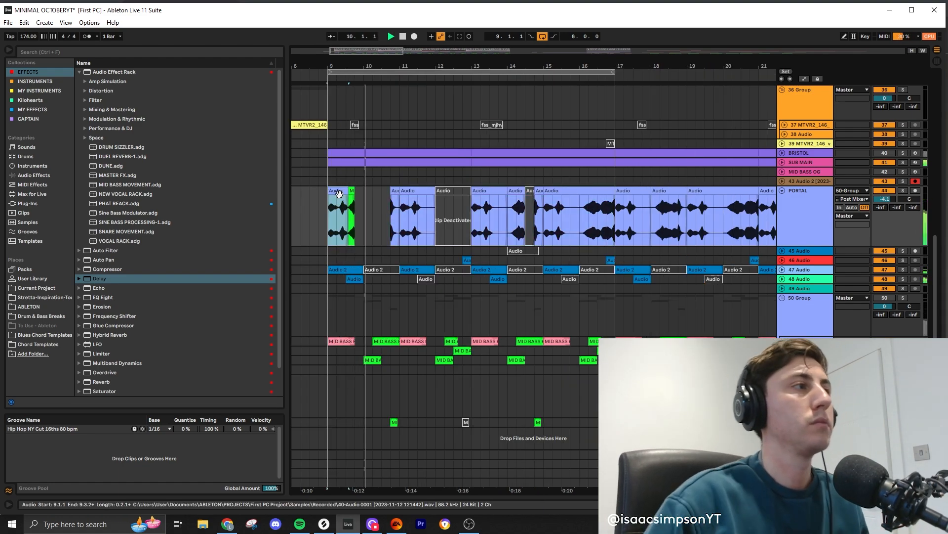
{"action": "key", "text": "a"}
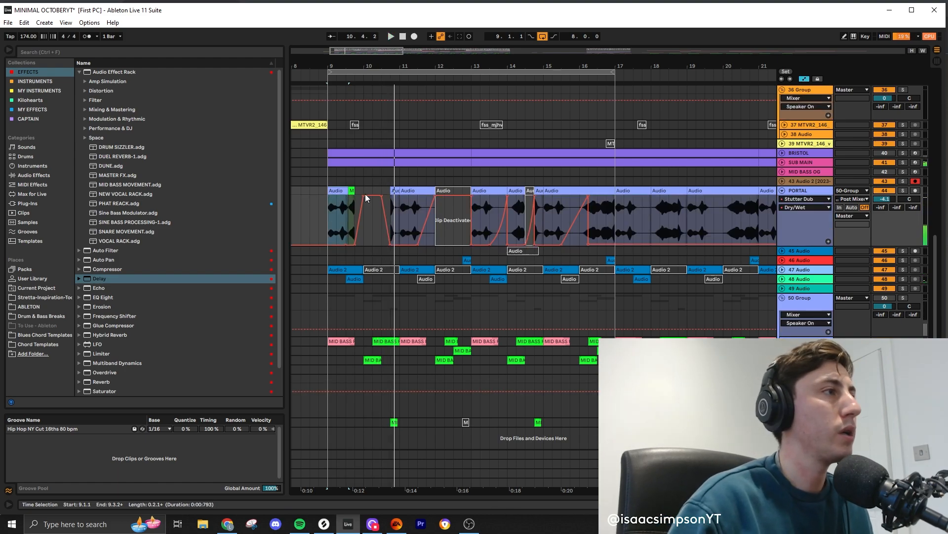
{"action": "left_click", "coordinate": [340, 191]}
{"action": "key", "text": "space"}
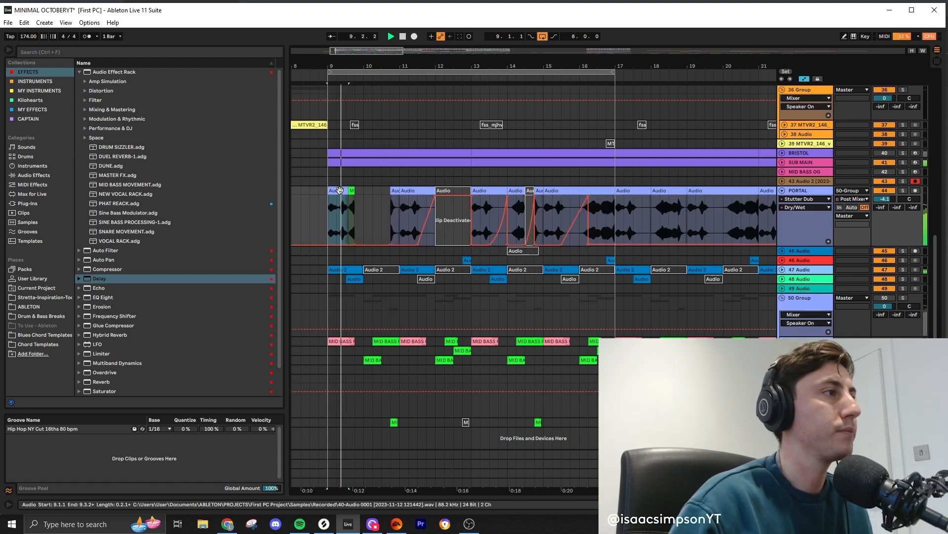
- Place the short MID BASS FREEZE slice from the end of bar 9 in bar 10 on PORTAL and play the section
{"action": "left_click_drag", "start_coordinate": [350, 197], "coordinate": [356, 196]}
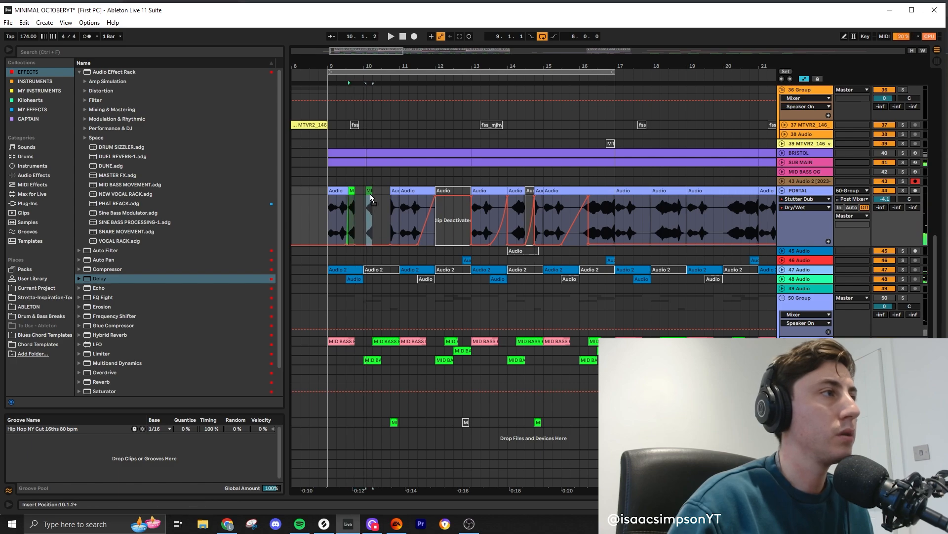
{"action": "left_click", "coordinate": [348, 191]}
{"action": "key", "text": "space"}
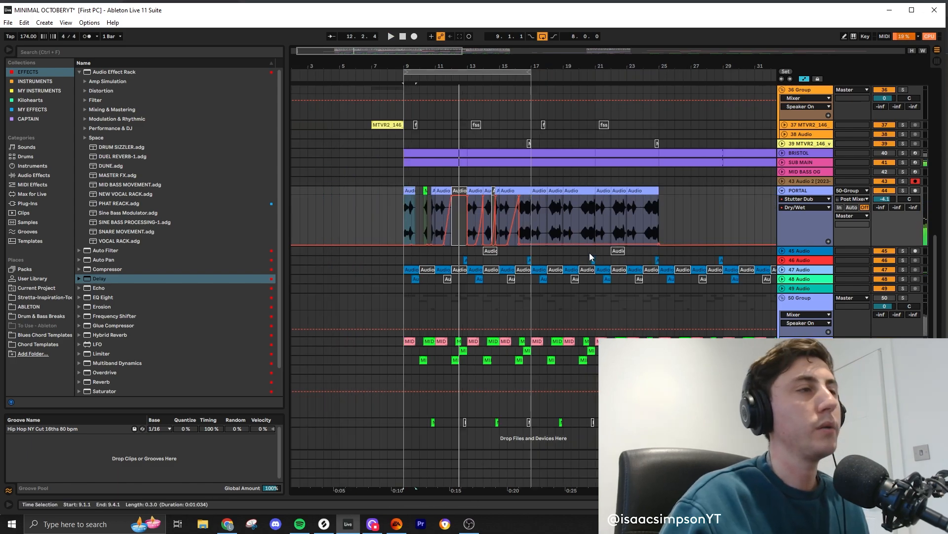
- Try the short MID BASS FREEZE 3 slice from 58.3.3 at 10.2.1 on the PORTAL track and play it
{"action": "scroll", "coordinate": [590, 255], "scroll_direction": "down", "scroll_amount": 2}
{"action": "left_click", "coordinate": [707, 378]}
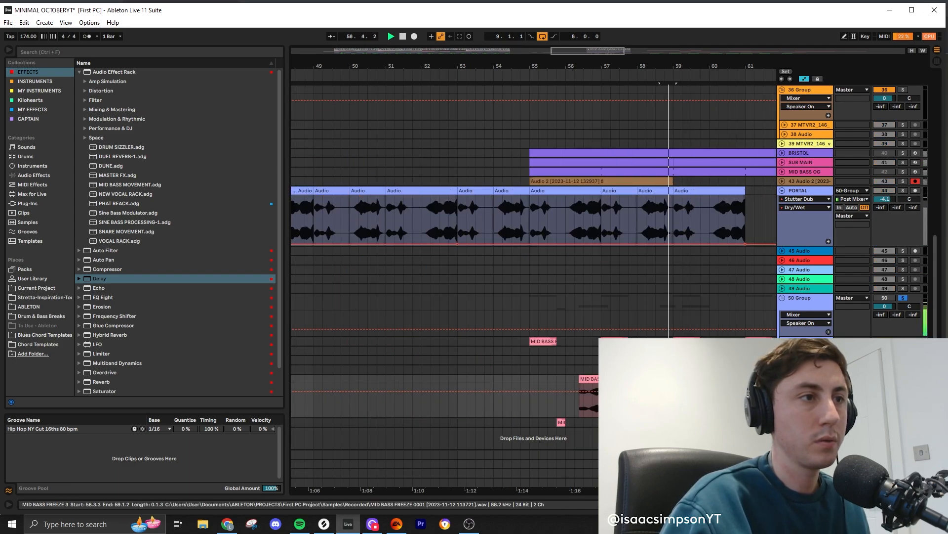
{"action": "scroll", "coordinate": [495, 335], "scroll_direction": "down", "scroll_amount": 3}
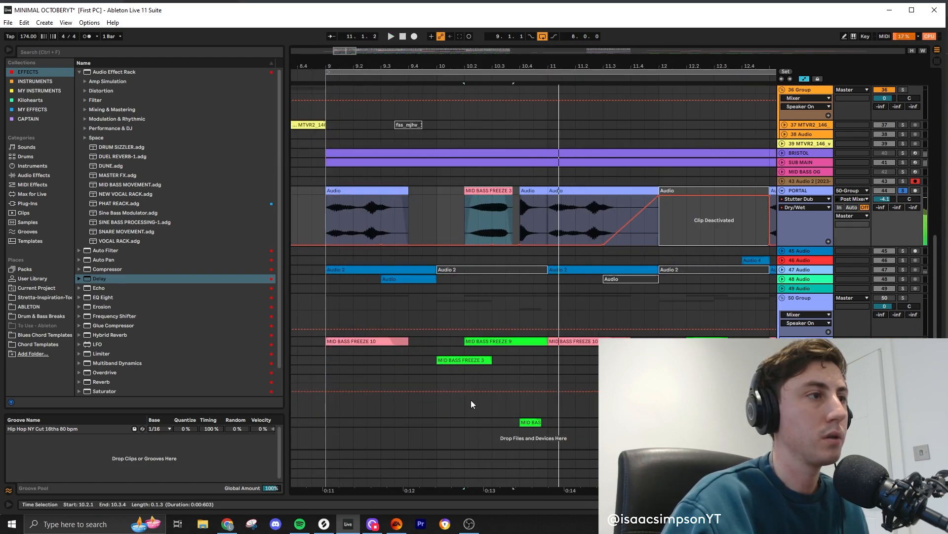
{"action": "key", "text": "space"}
- Try the green MID BASS FREEZE 3 clip in bar 10 on PORTAL, undo it, and play the pink slice from 10.1.1
{"action": "left_click", "coordinate": [467, 359]}
{"action": "key", "text": "ctrl+z"}
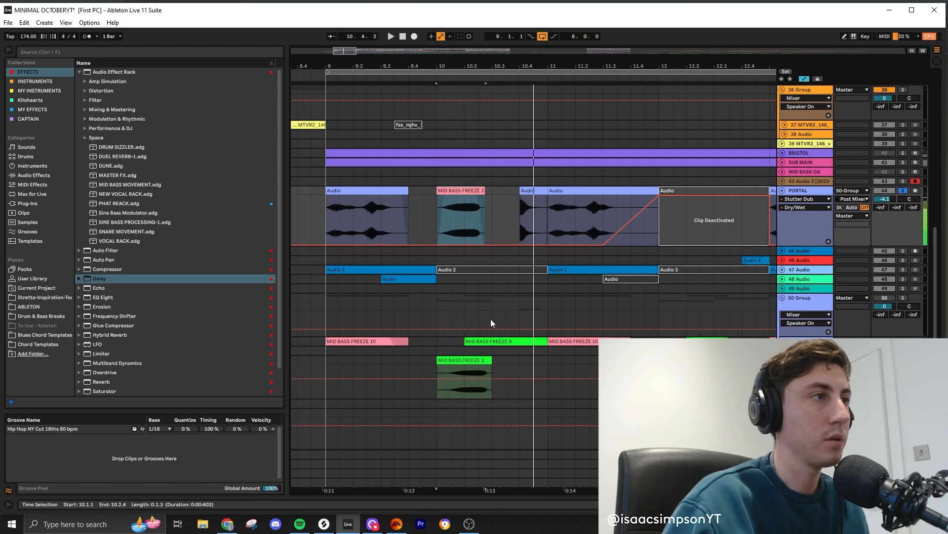
{"action": "scroll", "coordinate": [492, 322], "scroll_direction": "down", "scroll_amount": 3}
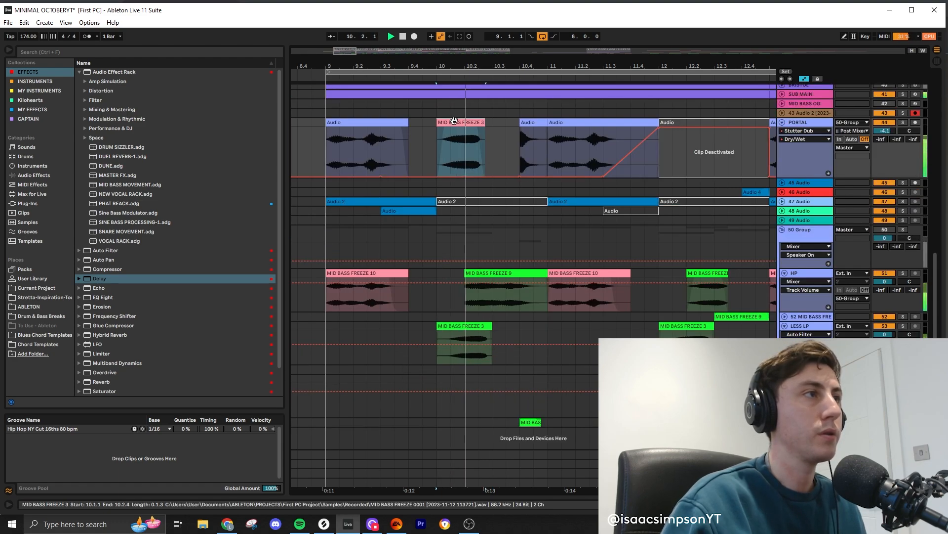
- Move the MID BASS FREEZE 9 clip from HP to 10.1.1 on PORTAL and duplicate the PORTAL track
{"action": "left_click_drag", "start_coordinate": [517, 304], "coordinate": [485, 159]}
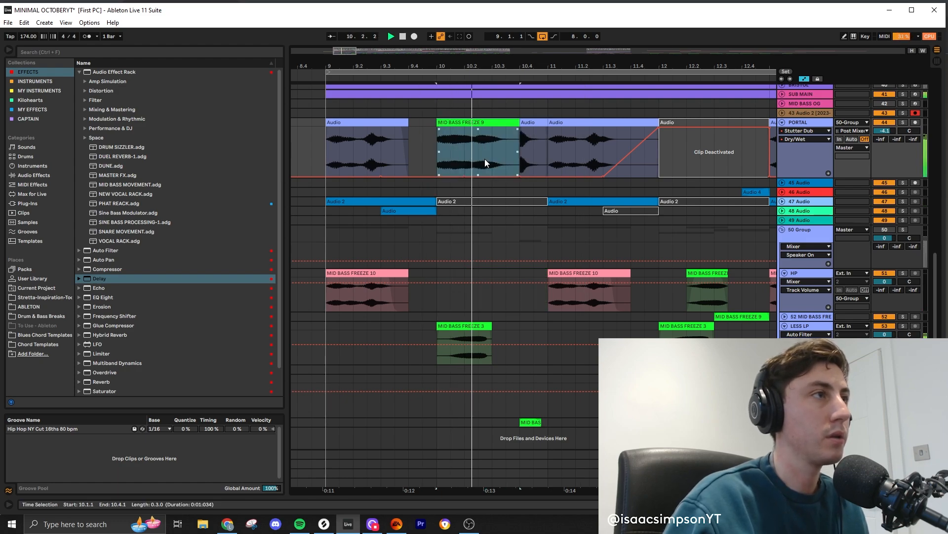
{"action": "key", "text": "ctrl+d"}
{"action": "scroll", "coordinate": [504, 259], "scroll_direction": "down", "scroll_amount": 10}
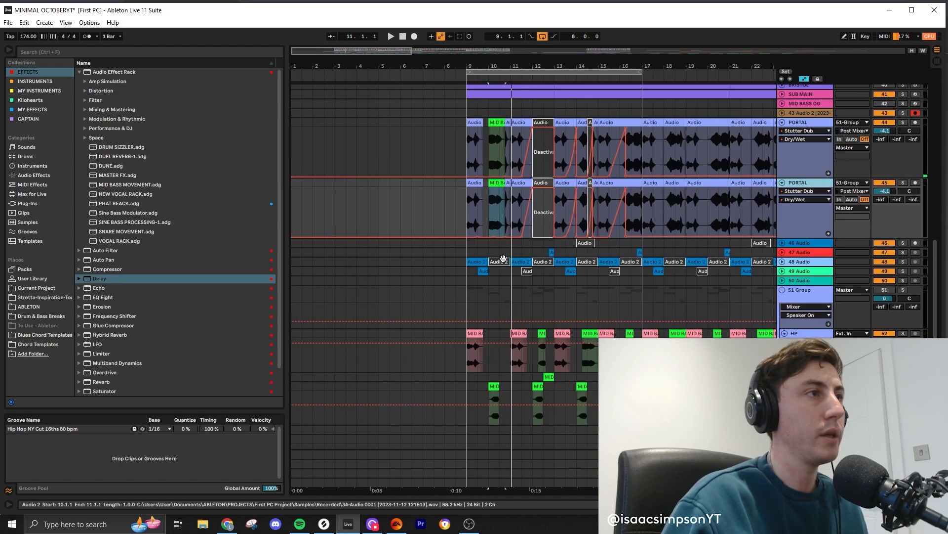
- Clear the clips on the duplicate PORTAL track and place MID BASS FREEZE slices at bar 5 and at 10.2.1
{"action": "left_click_drag", "start_coordinate": [576, 214], "coordinate": [603, 214]}
{"action": "left_click", "coordinate": [316, 203]}
{"action": "key", "text": "a"}
{"action": "scroll", "coordinate": [336, 180], "scroll_direction": "up", "scroll_amount": 5}
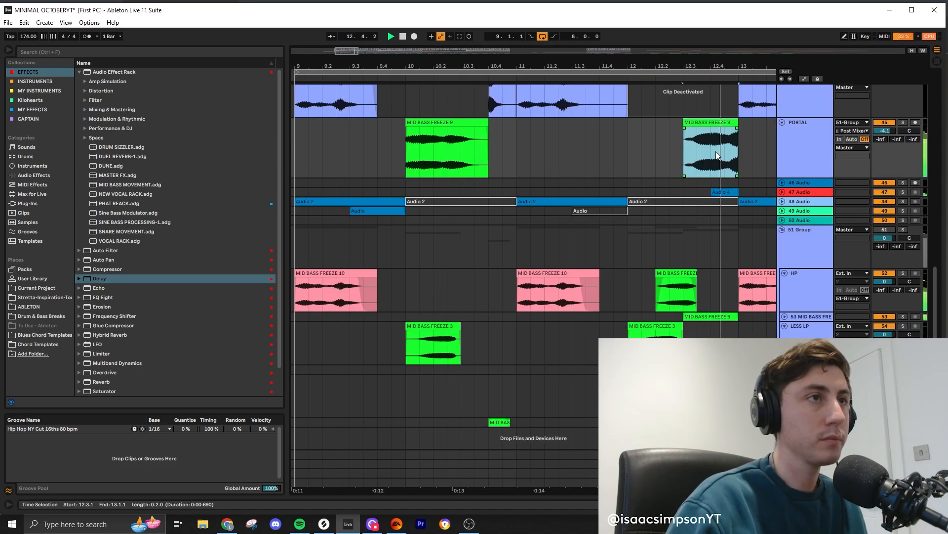
{"action": "key", "text": "space"}
{"action": "left_click_drag", "start_coordinate": [710, 122], "coordinate": [488, 128]}
- Open the duplicate PORTAL track's device chain, turn off its Audio Effect Rack, and play the slice at bar 5
{"action": "left_click", "coordinate": [803, 123]}
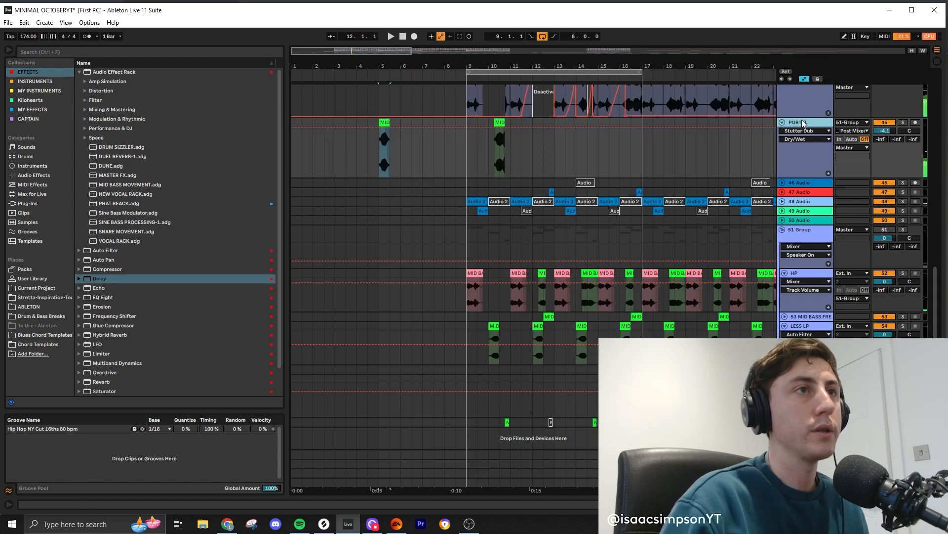
{"action": "double_click", "coordinate": [800, 123]}
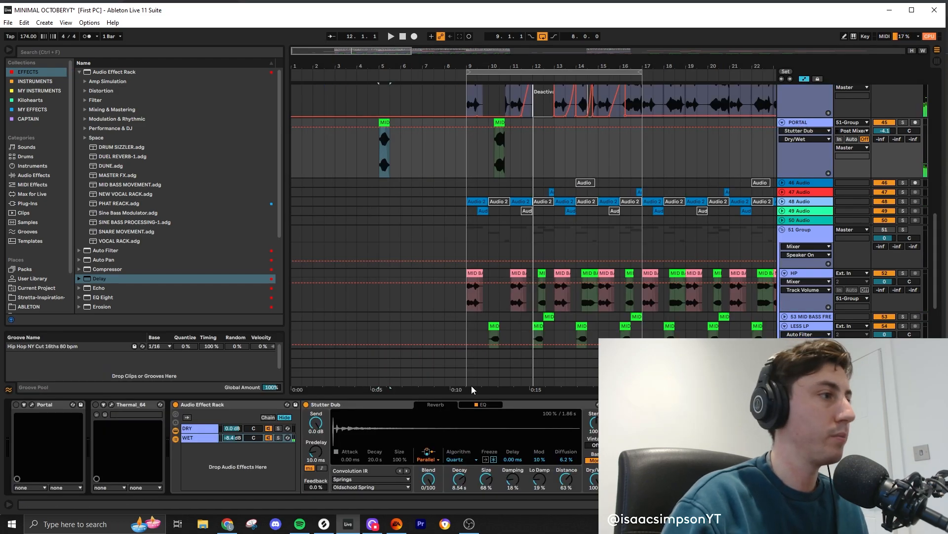
{"action": "left_click", "coordinate": [176, 405]}
{"action": "key", "text": "space"}
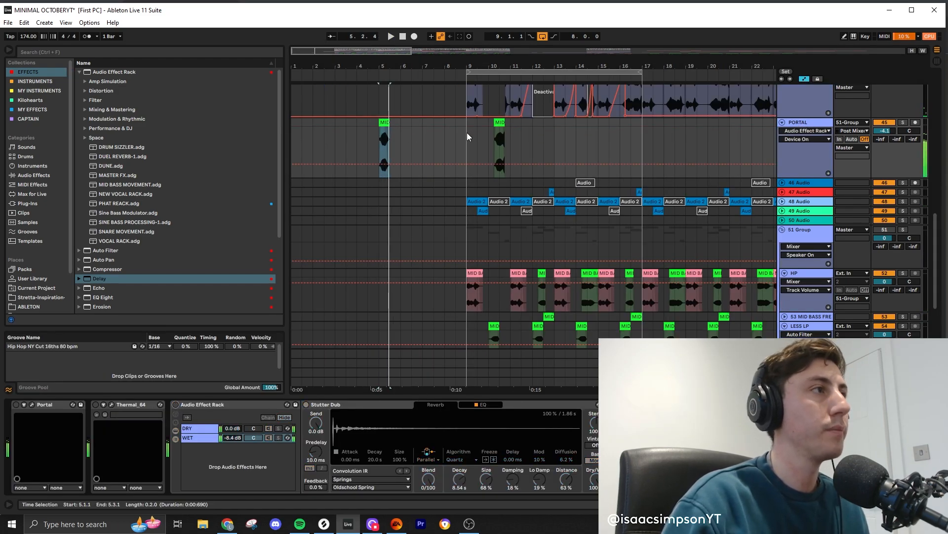
- Play from bar 9 and extend the MID BASS FREEZE 9 slice on the duplicate PORTAL track to 11.1.1
{"action": "left_click", "coordinate": [467, 132]}
{"action": "key", "text": "a"}
{"action": "scroll", "coordinate": [498, 213], "scroll_direction": "up", "scroll_amount": 3}
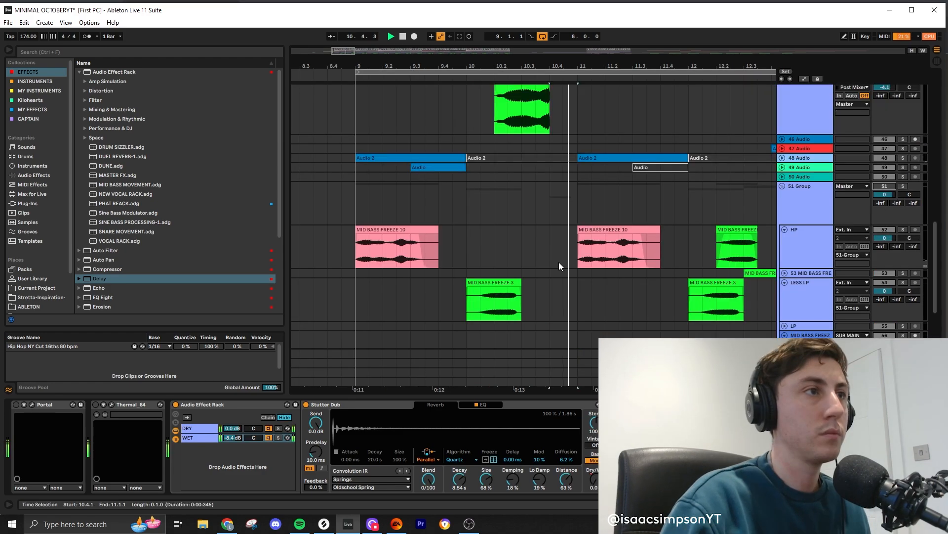
{"action": "scroll", "coordinate": [558, 267], "scroll_direction": "up", "scroll_amount": 5}
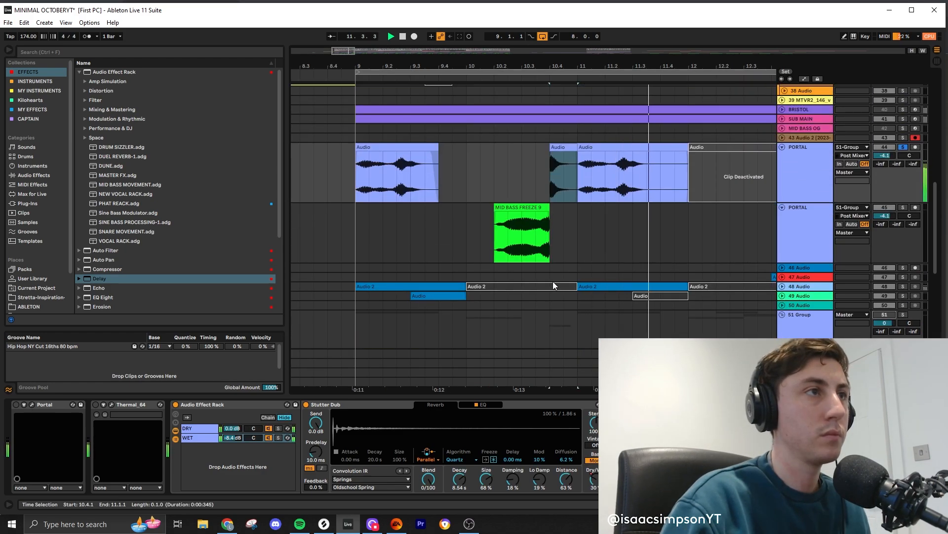
{"action": "key", "text": "a"}
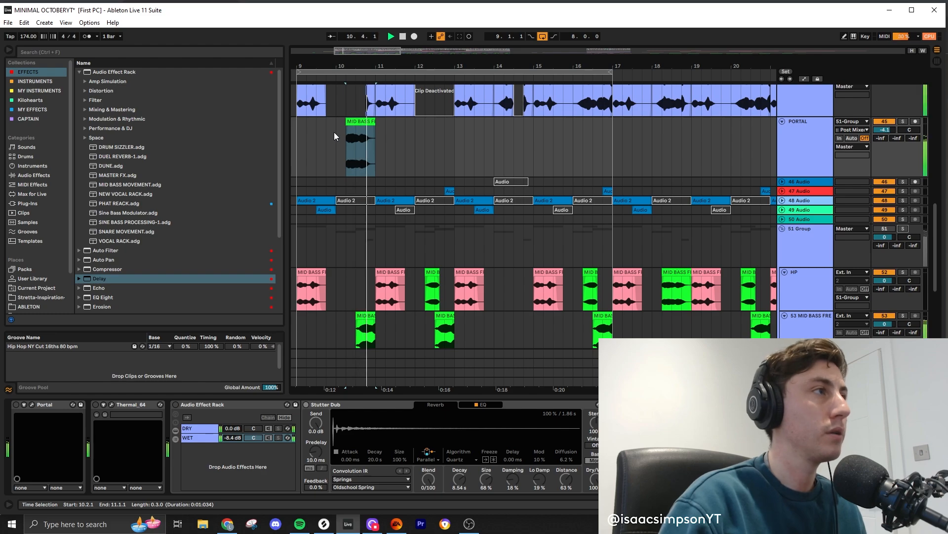
{"action": "scroll", "coordinate": [316, 152], "scroll_direction": "up", "scroll_amount": 3}
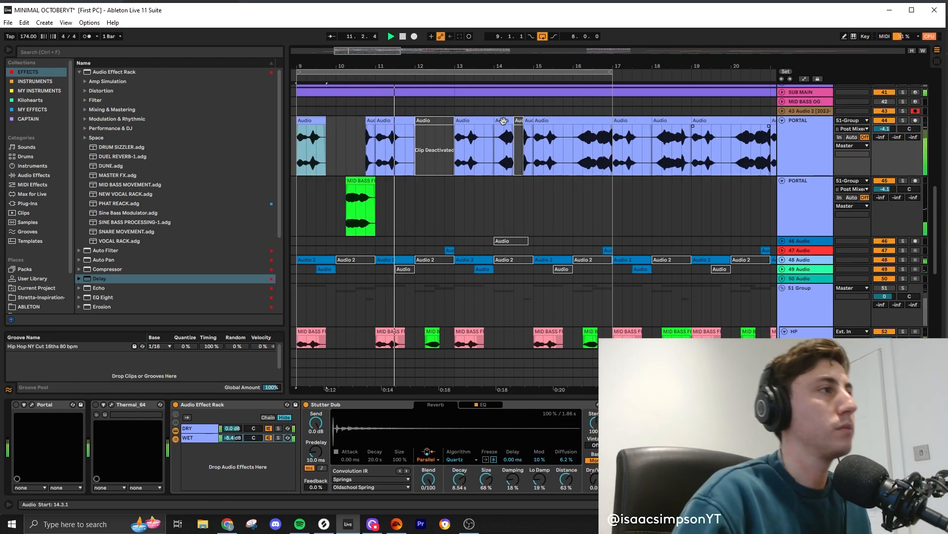
{"action": "key", "text": "a"}
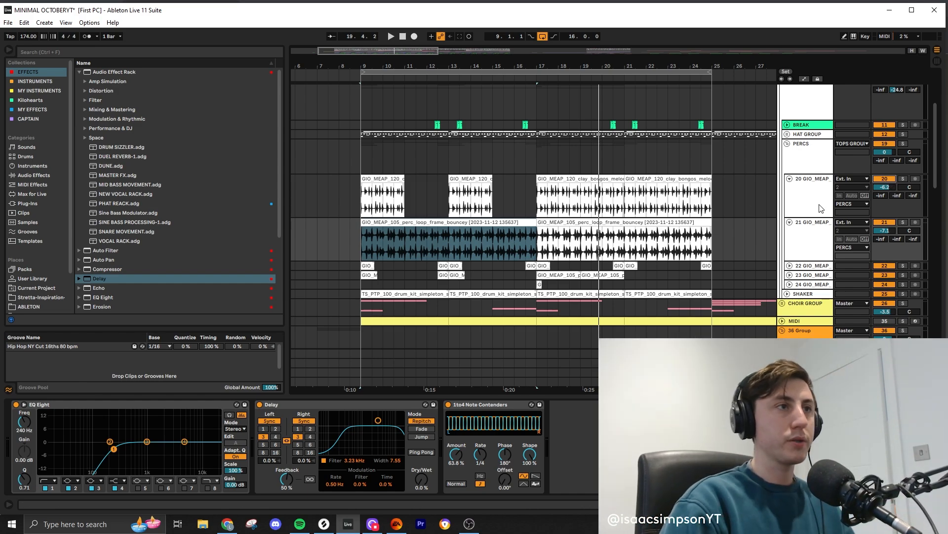
- Shorten the first clay bongos clip to end at 9.4.1 and deactivate the frame bouncy loop from there to bar 11
{"action": "left_click", "coordinate": [879, 208]}
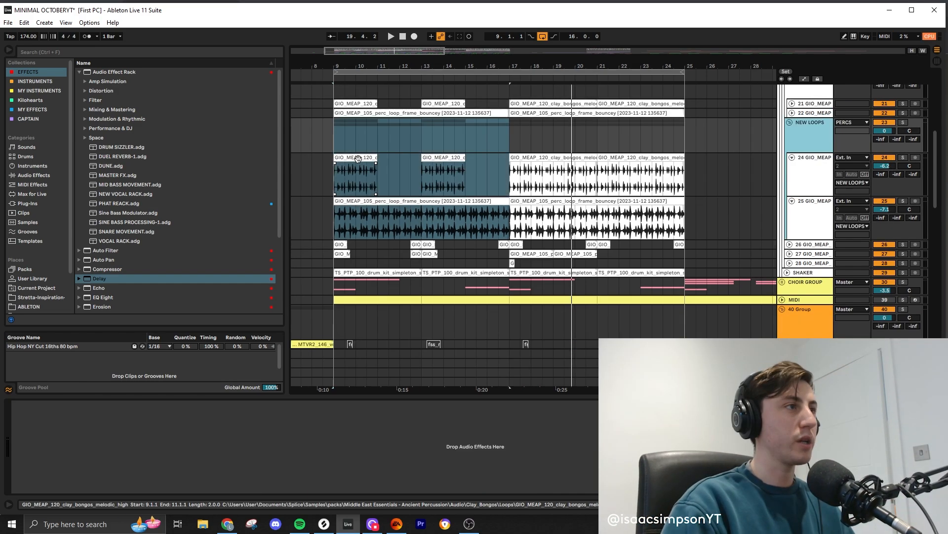
{"action": "left_click", "coordinate": [358, 157]}
{"action": "key", "text": "space"}
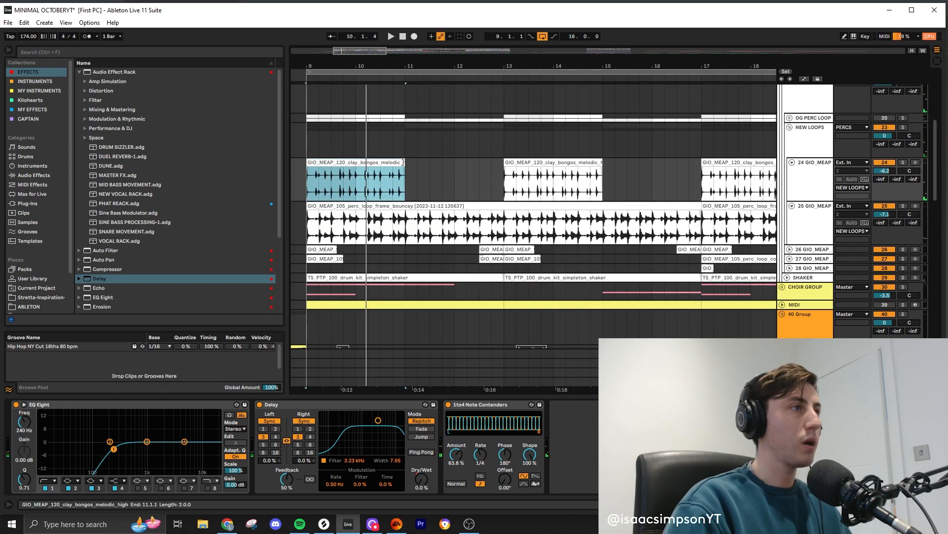
{"action": "left_click_drag", "start_coordinate": [405, 162], "coordinate": [344, 162]}
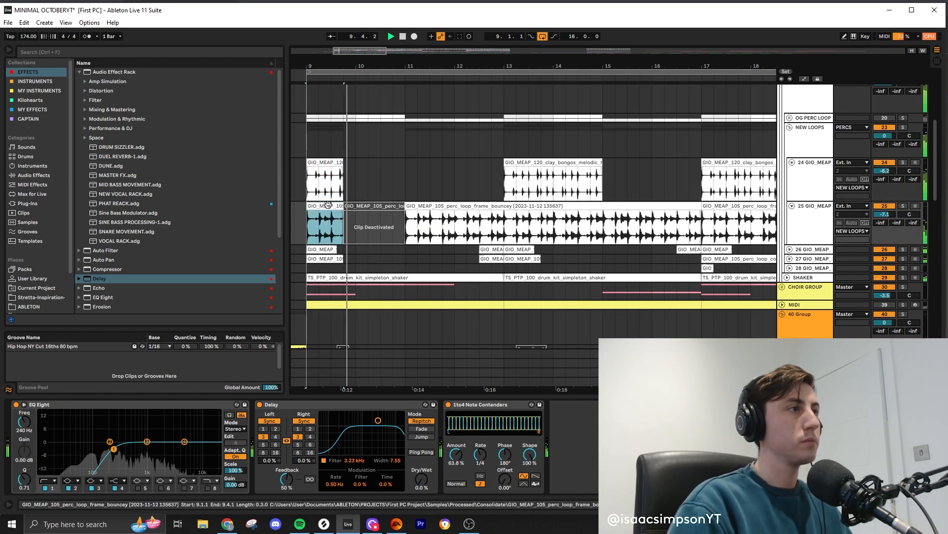
- Collapse both PORTAL tracks and the 55 Group below them
{"action": "scroll", "coordinate": [698, 252], "scroll_direction": "down", "scroll_amount": 5}
{"action": "scroll", "coordinate": [699, 252], "scroll_direction": "down", "scroll_amount": 2}
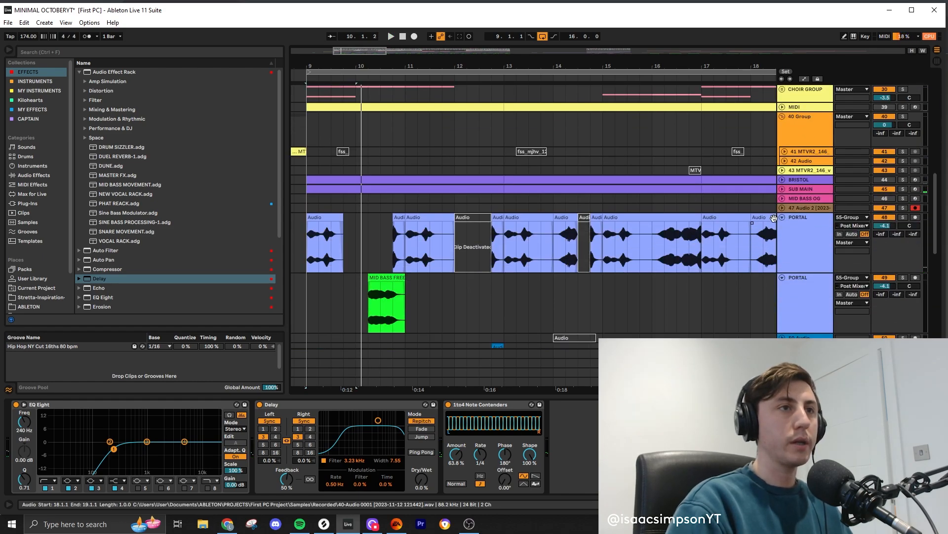
{"action": "left_click", "coordinate": [782, 218]}
{"action": "left_click", "coordinate": [782, 226]}
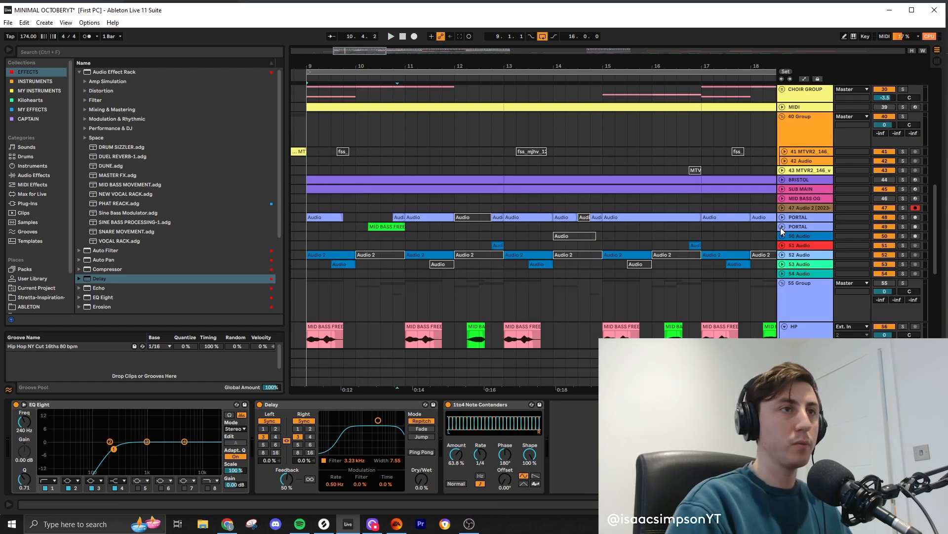
{"action": "left_click", "coordinate": [783, 283]}
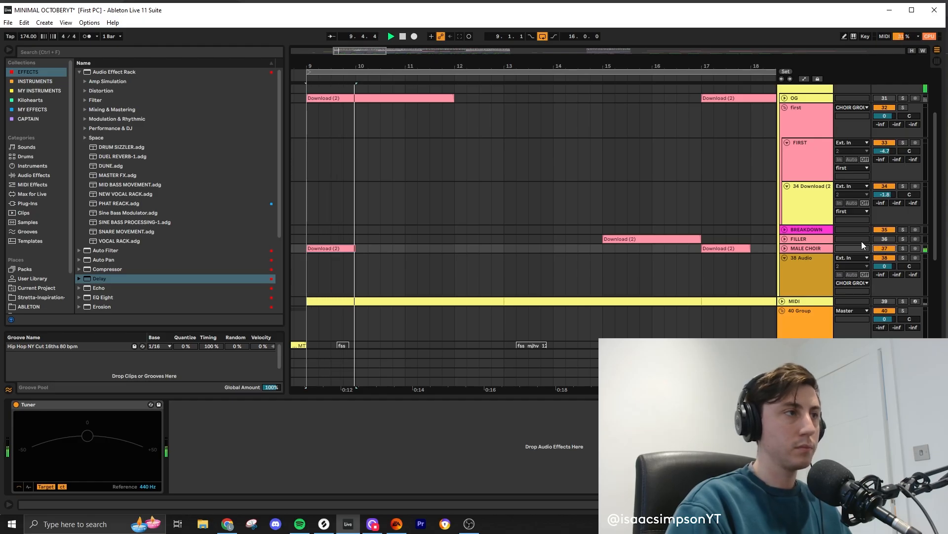
- Unfold the MALE CHOIR track, solo it, and play its Download (2) clip at bar 9
{"action": "key", "text": "space"}
{"action": "left_click", "coordinate": [784, 248]}
{"action": "scroll", "coordinate": [372, 236], "scroll_direction": "down", "scroll_amount": 2}
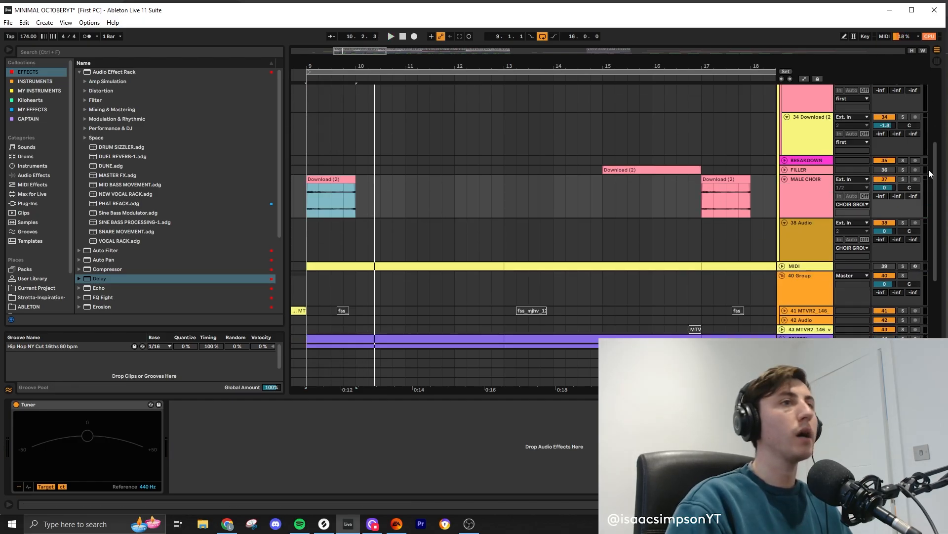
{"action": "left_click", "coordinate": [904, 179]}
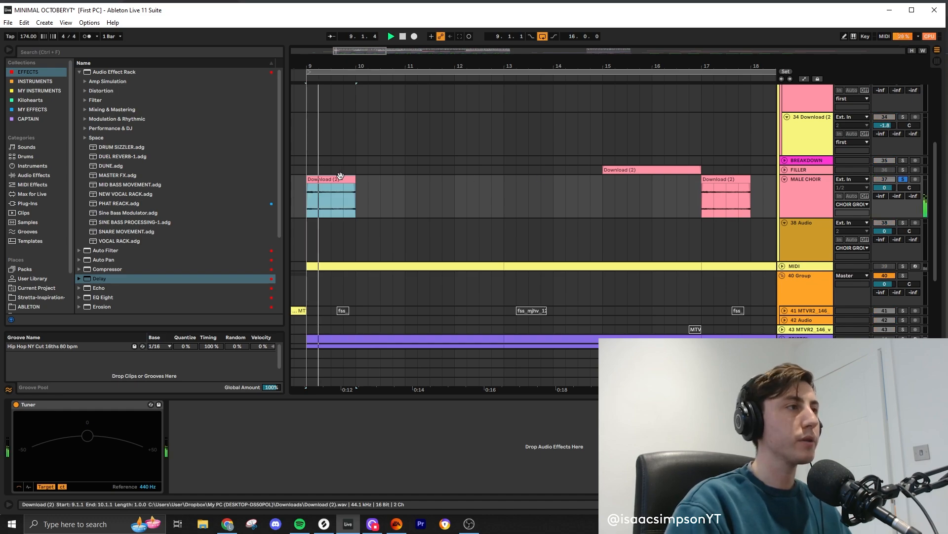
{"action": "key", "text": "Delete"}
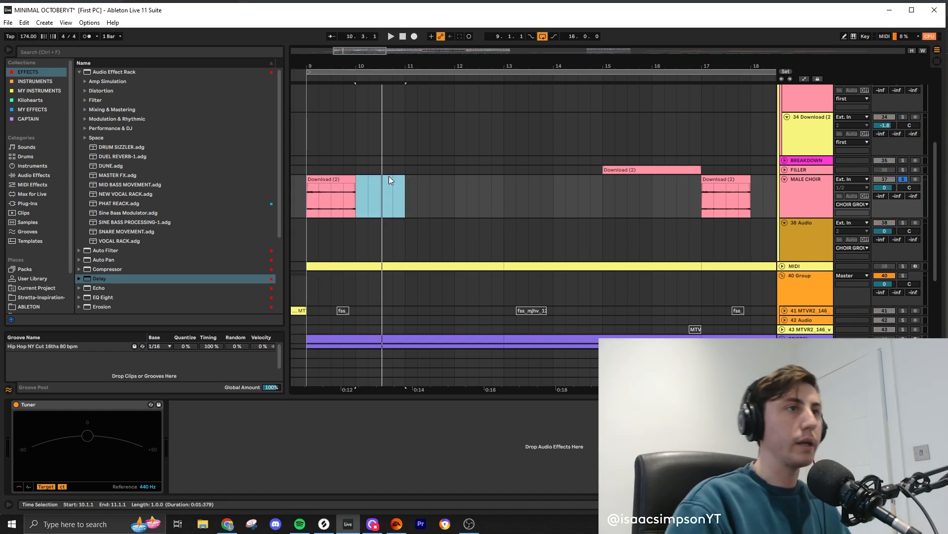
{"action": "scroll", "coordinate": [390, 175], "scroll_direction": "down", "scroll_amount": 5}
- Insert a MIDI track below MALE CHOIR and load Sampler onto it
{"action": "left_click", "coordinate": [786, 197]}
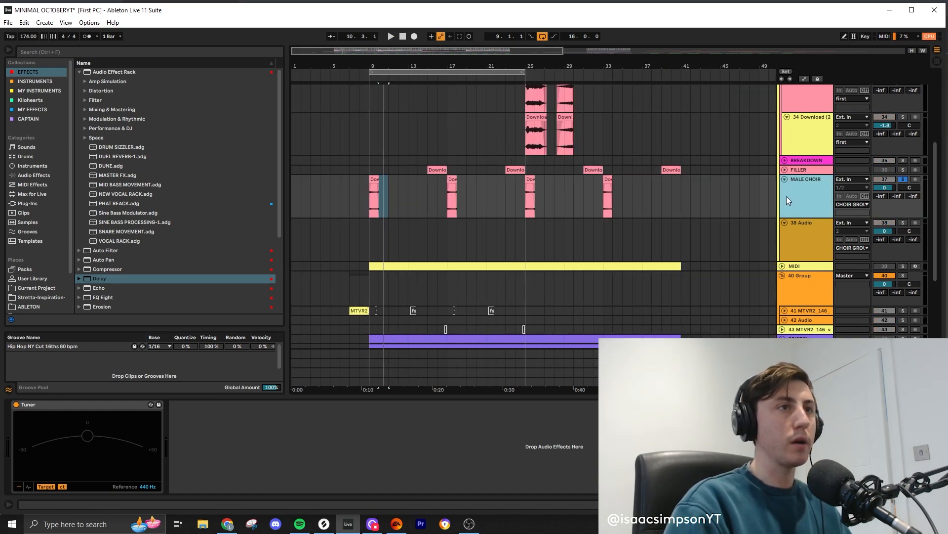
{"action": "key", "text": "ctrl+shift+t"}
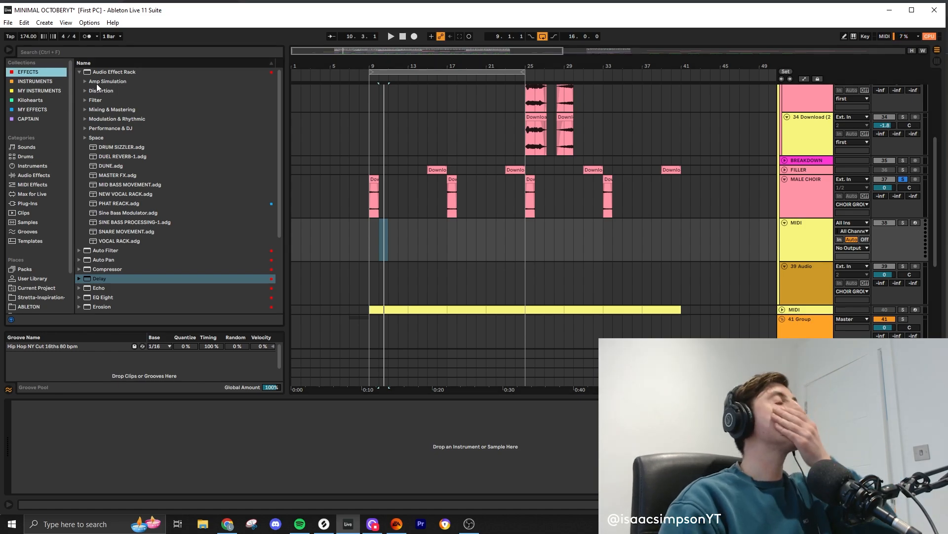
{"action": "left_click_drag", "start_coordinate": [103, 82], "coordinate": [807, 249]}
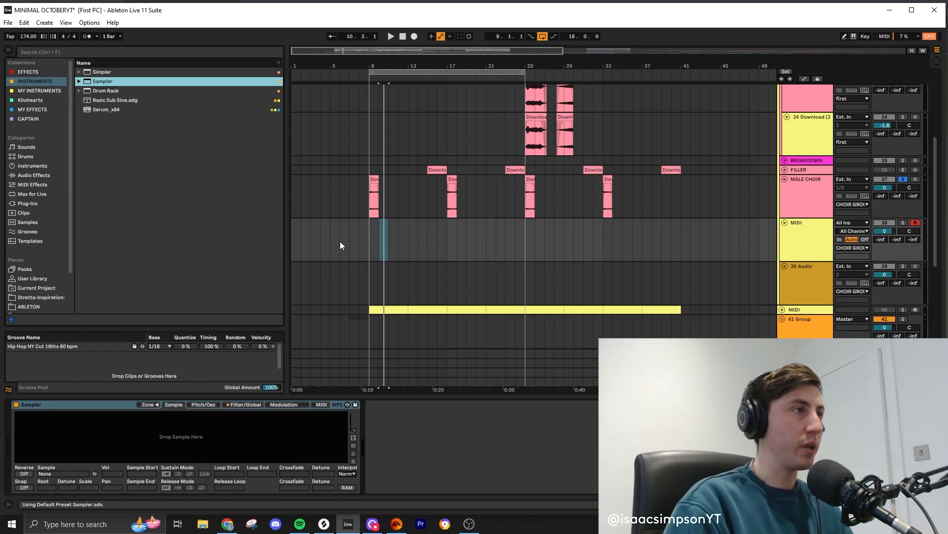
- Create a 16-bar MIDI clip from bar 9 to bar 25 on the new track and draw a C3 note across its full length
{"action": "left_click_drag", "start_coordinate": [370, 237], "coordinate": [537, 242]}
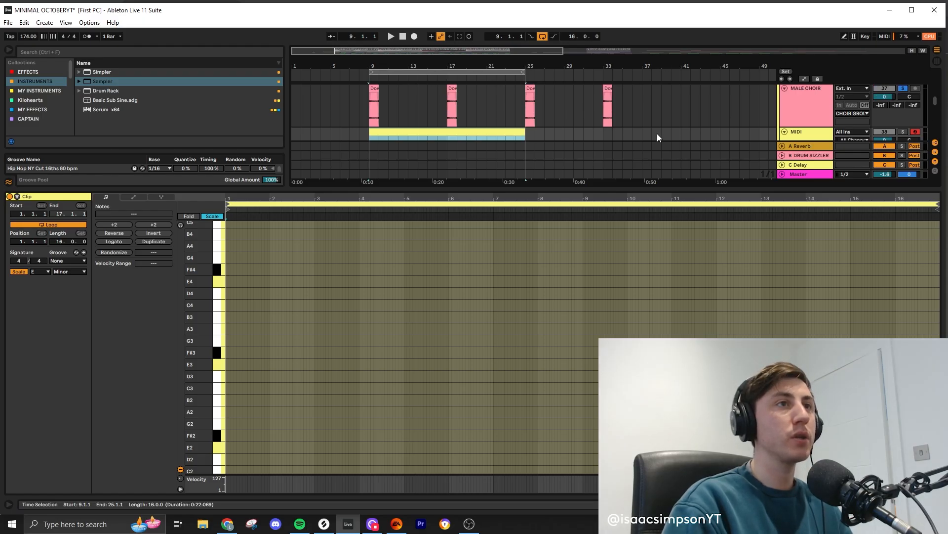
{"action": "left_click_drag", "start_coordinate": [508, 192], "coordinate": [508, 286]}
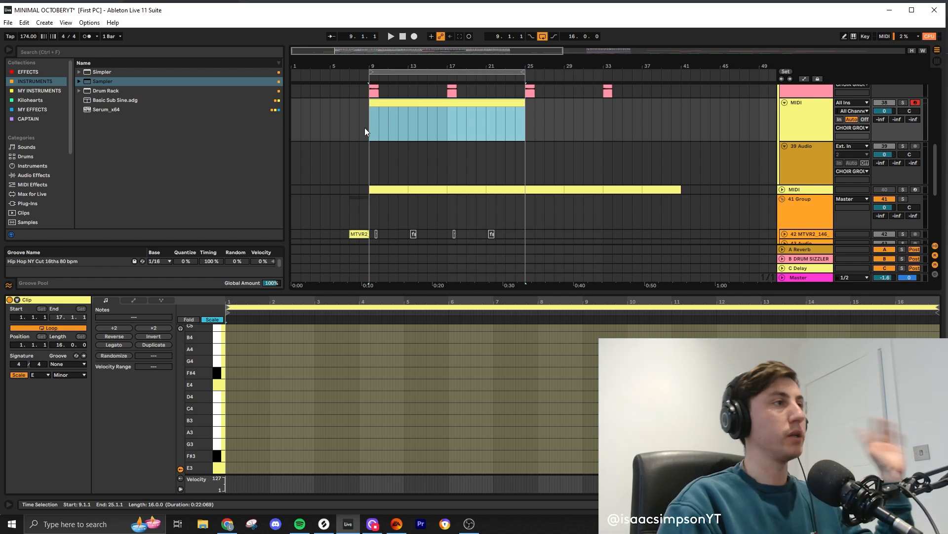
{"action": "scroll", "coordinate": [223, 407], "scroll_direction": "down", "scroll_amount": 2}
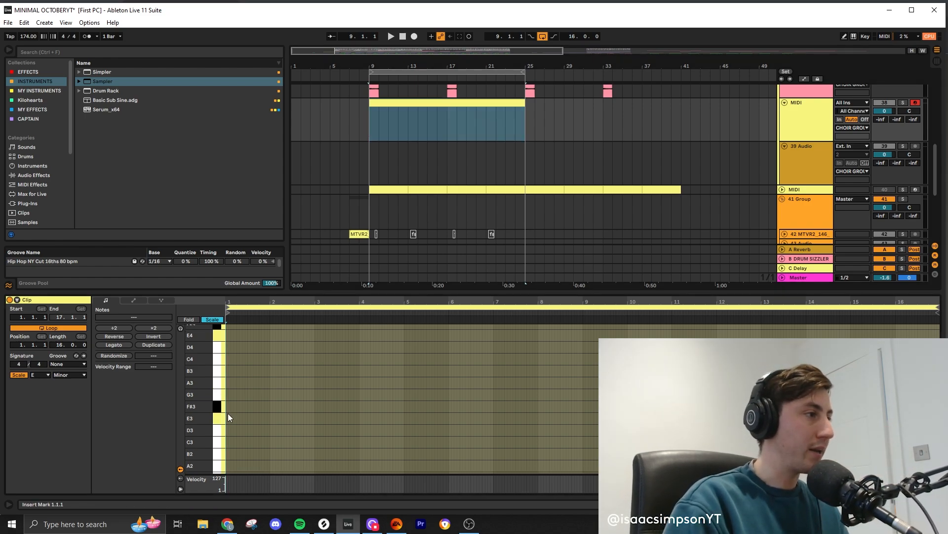
{"action": "scroll", "coordinate": [227, 413], "scroll_direction": "down", "scroll_amount": 1}
{"action": "double_click", "coordinate": [227, 413]}
{"action": "left_click_drag", "start_coordinate": [230, 413], "coordinate": [833, 413]}
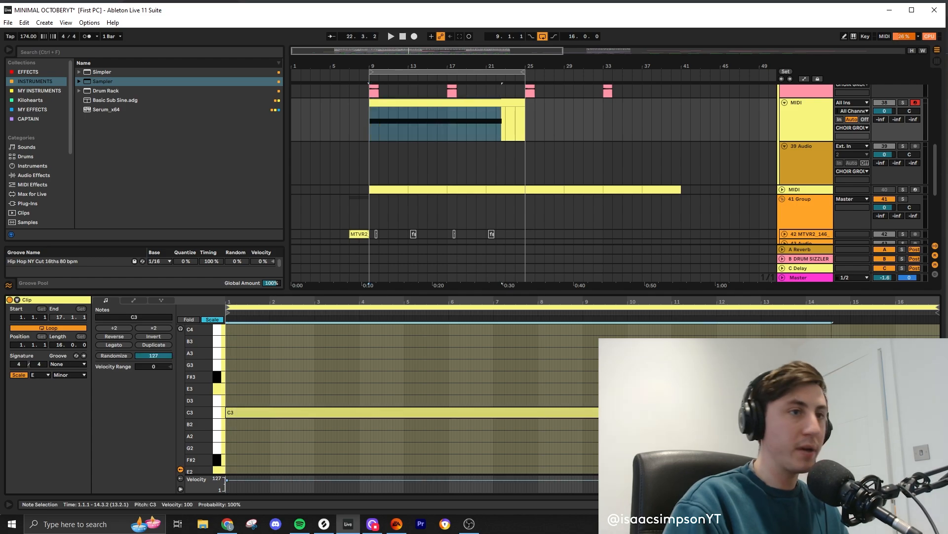
- Solo the new MIDI track, play its clip from bar 9, and shrink the clip editor away
{"action": "key", "text": "space"}
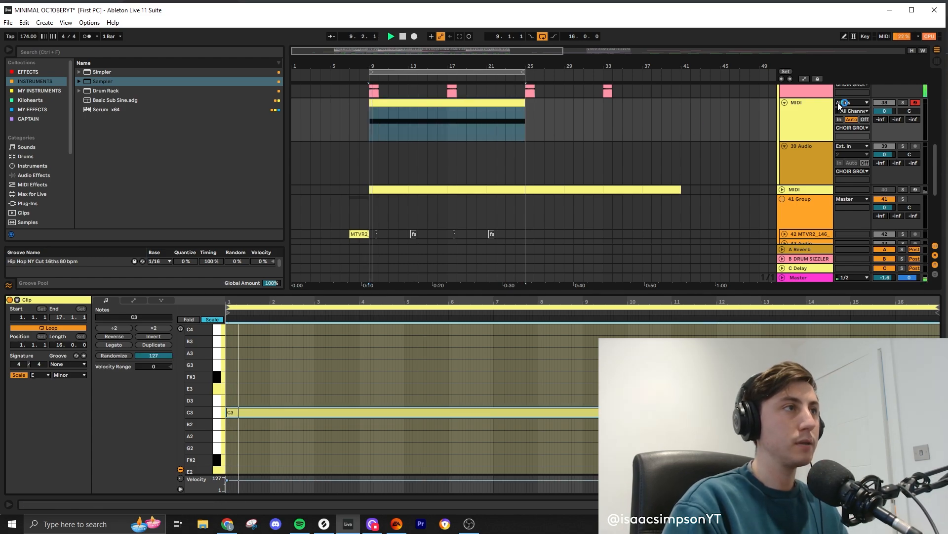
{"action": "left_click", "coordinate": [904, 102]}
{"action": "key", "text": "space"}
{"action": "left_click_drag", "start_coordinate": [530, 292], "coordinate": [528, 460]}
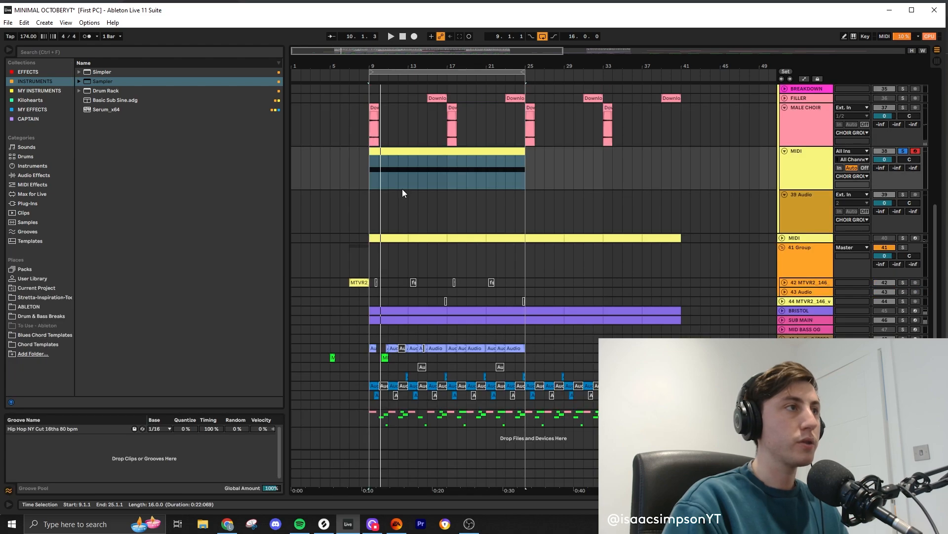
- Load the MALE CHOIR Download (2) clip from bar 9 into the MIDI track's Sampler
{"action": "double_click", "coordinate": [807, 161]}
{"action": "left_click", "coordinate": [394, 121]}
{"action": "left_click_drag", "start_coordinate": [374, 124], "coordinate": [187, 438]}
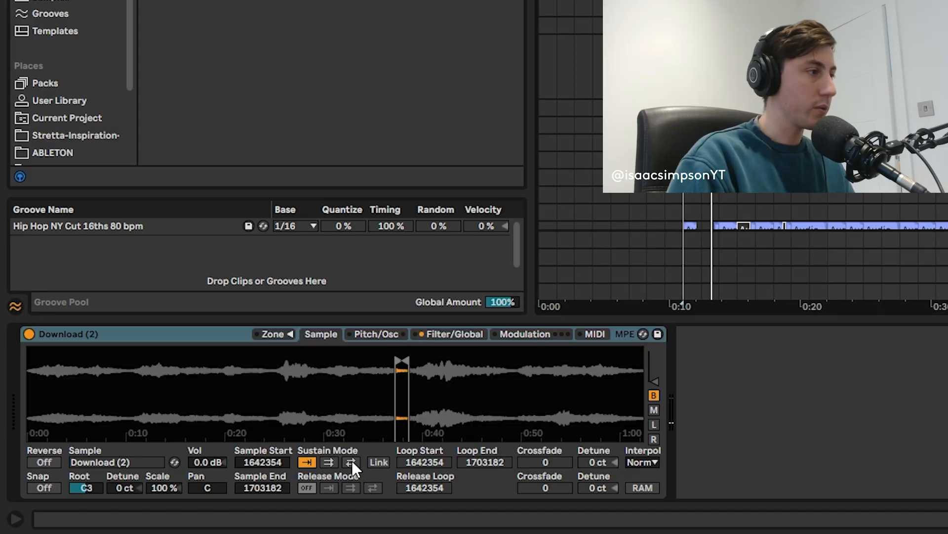
- Set Sampler's sustain mode to back-and-forth loop and release mode to loop, with a sustain loop crossfade of 40801
{"action": "left_click", "coordinate": [192, 472]}
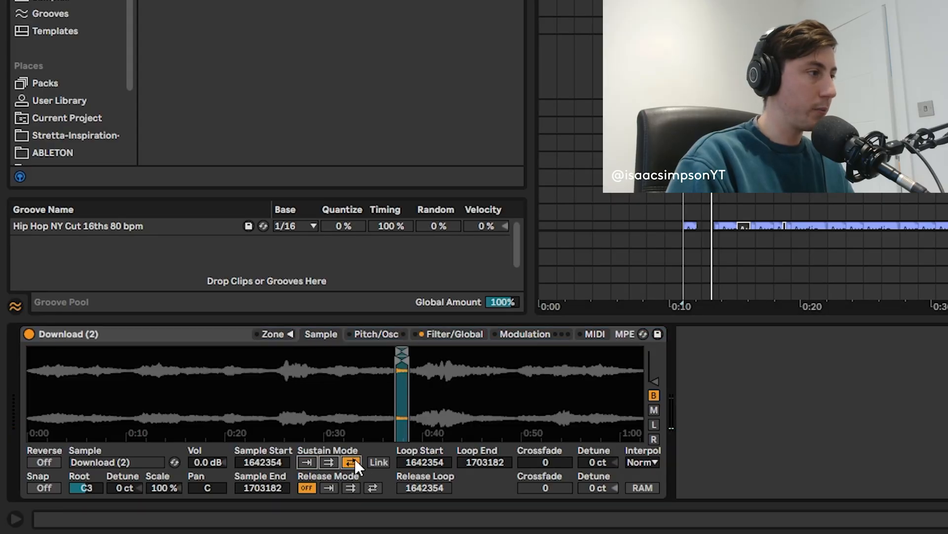
{"action": "left_click", "coordinate": [350, 488]}
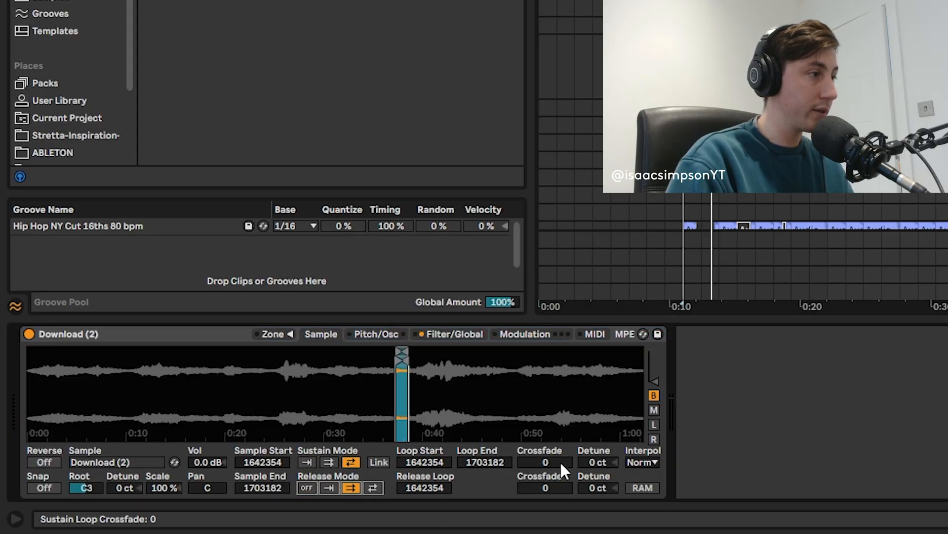
{"action": "scroll", "coordinate": [404, 397], "scroll_direction": "up", "scroll_amount": 5}
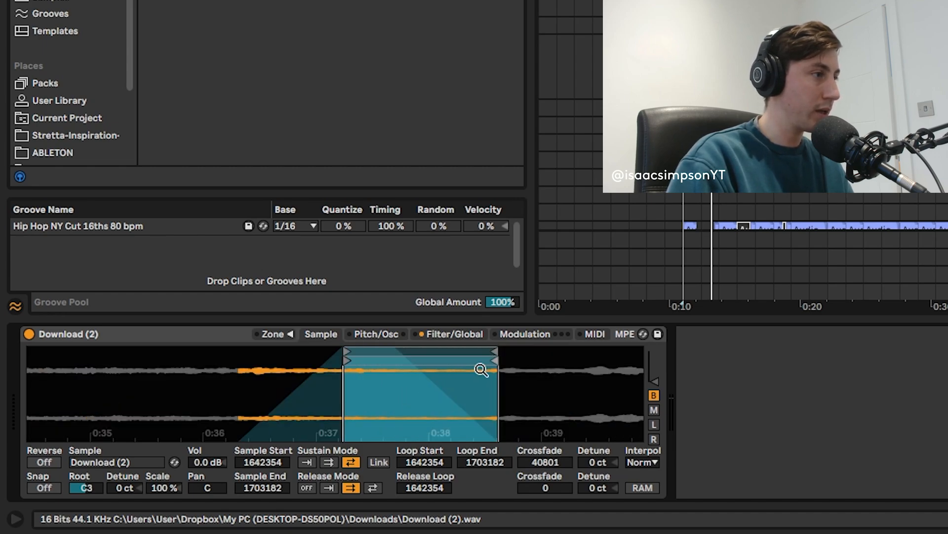
- Shorten Sampler's sustain loop to start at 1658093 and end at 1697459, with a crossfade of 21492
{"action": "left_click_drag", "start_coordinate": [494, 351], "coordinate": [483, 351]}
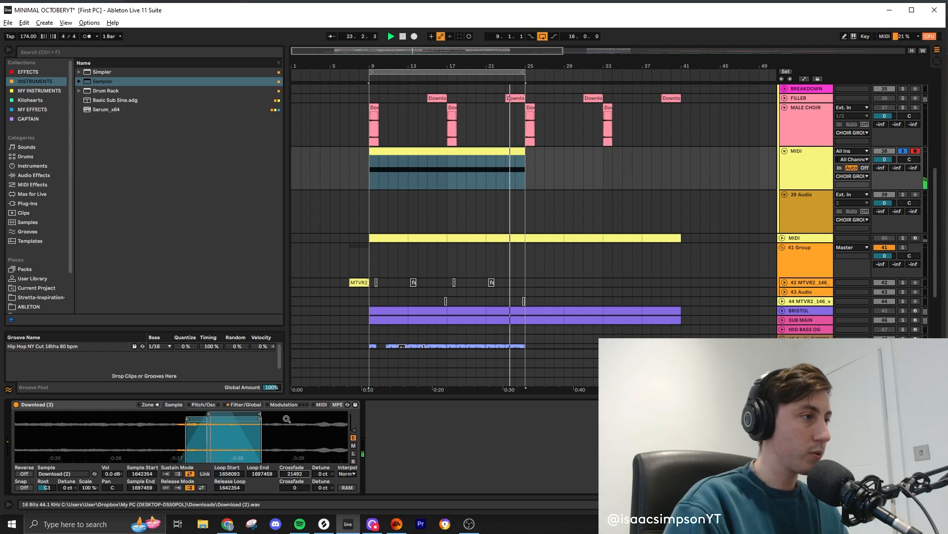
{"action": "left_click", "coordinate": [540, 336]}
{"action": "left_click", "coordinate": [173, 404]}
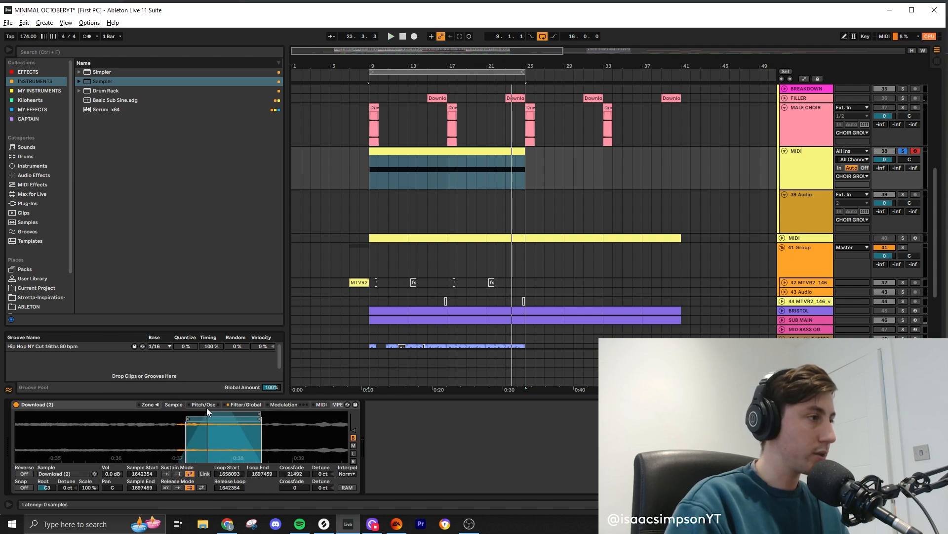
{"action": "left_click", "coordinate": [207, 405]}
{"action": "left_click", "coordinate": [174, 404]}
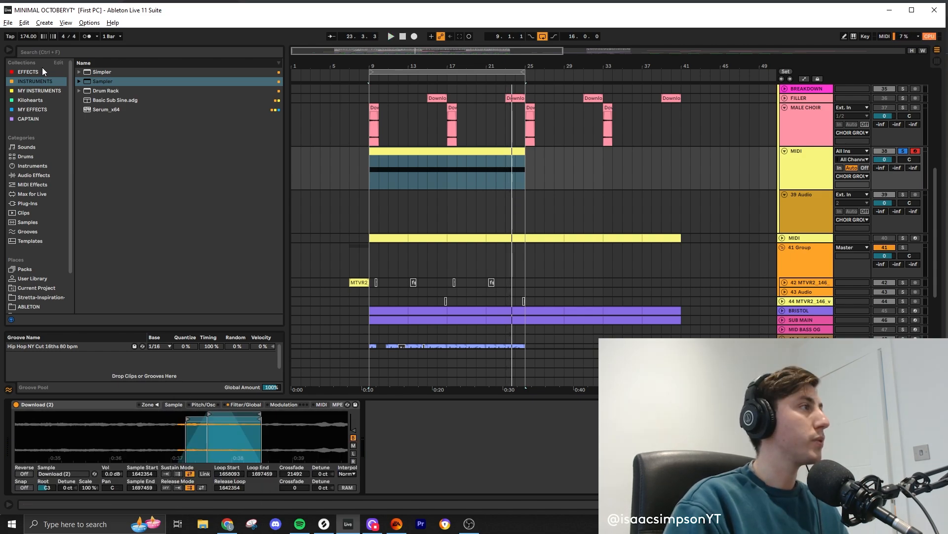
- Add a Utility after Sampler on the MIDI track, raise its gain to 18.3 dB and play the pad
{"action": "left_click", "coordinate": [28, 72]}
{"action": "scroll", "coordinate": [115, 267], "scroll_direction": "down", "scroll_amount": 3}
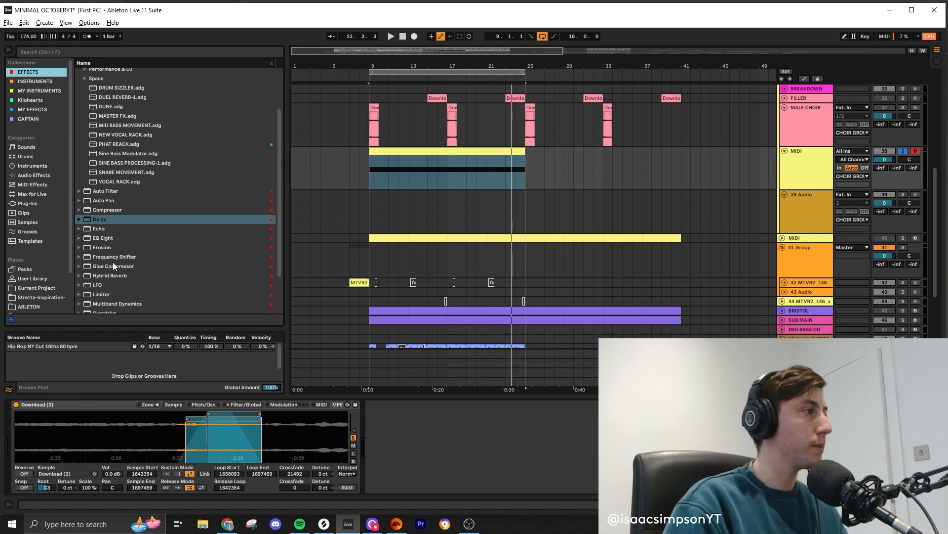
{"action": "left_click_drag", "start_coordinate": [102, 307], "coordinate": [413, 345]}
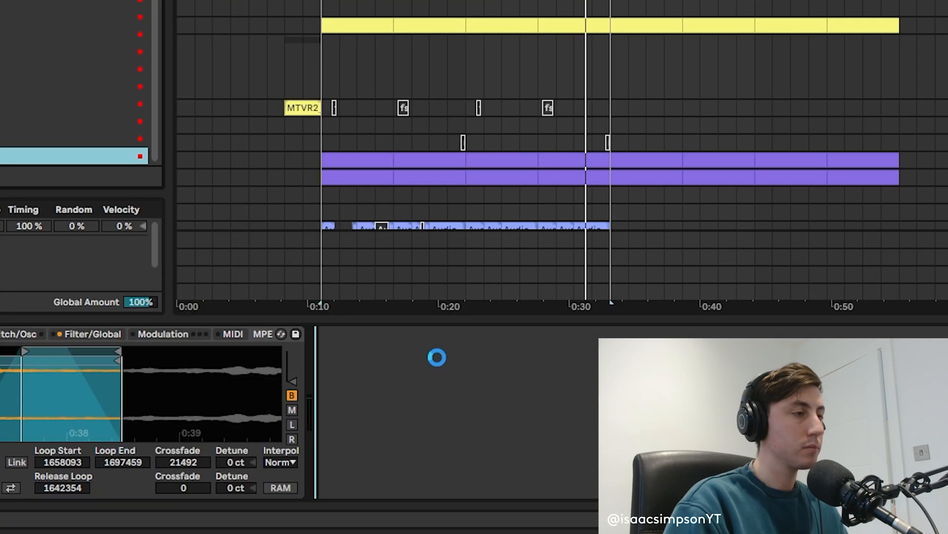
{"action": "key", "text": "space"}
- Solo the MIDI track, play its clip from bar 9 and look through Sampler's modulation, pitch, filter and sample settings
{"action": "left_click", "coordinate": [85, 335]}
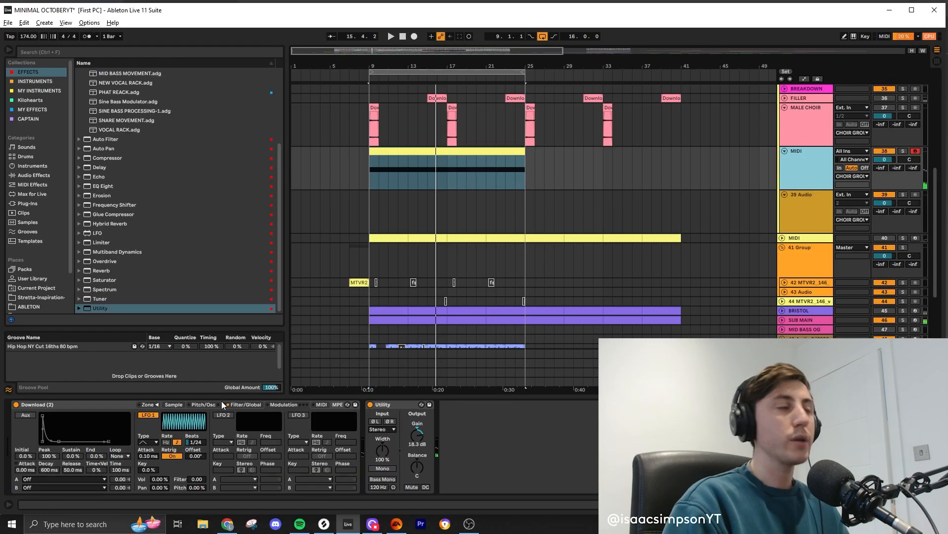
{"action": "left_click", "coordinate": [25, 334]}
{"action": "left_click", "coordinate": [904, 151]}
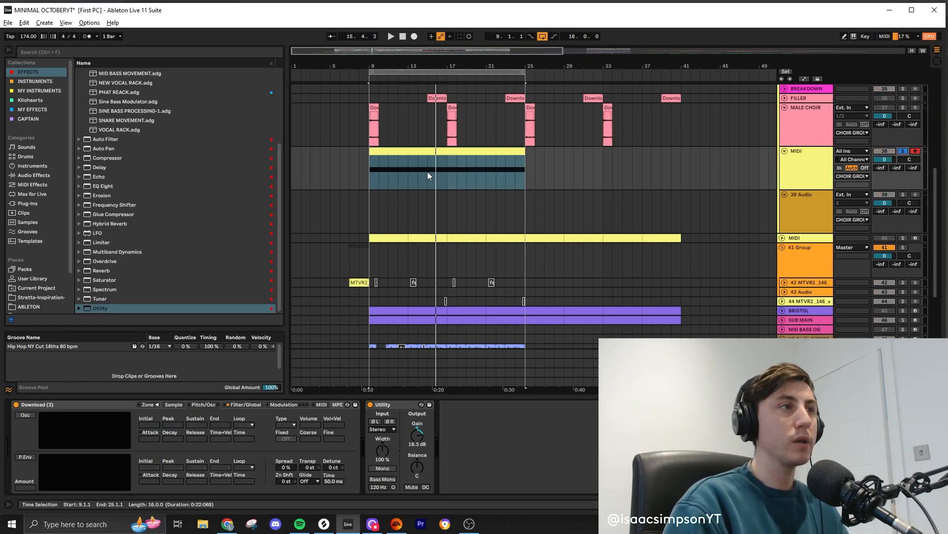
{"action": "left_click", "coordinate": [402, 152]}
{"action": "key", "text": "space"}
{"action": "left_click", "coordinate": [242, 405]}
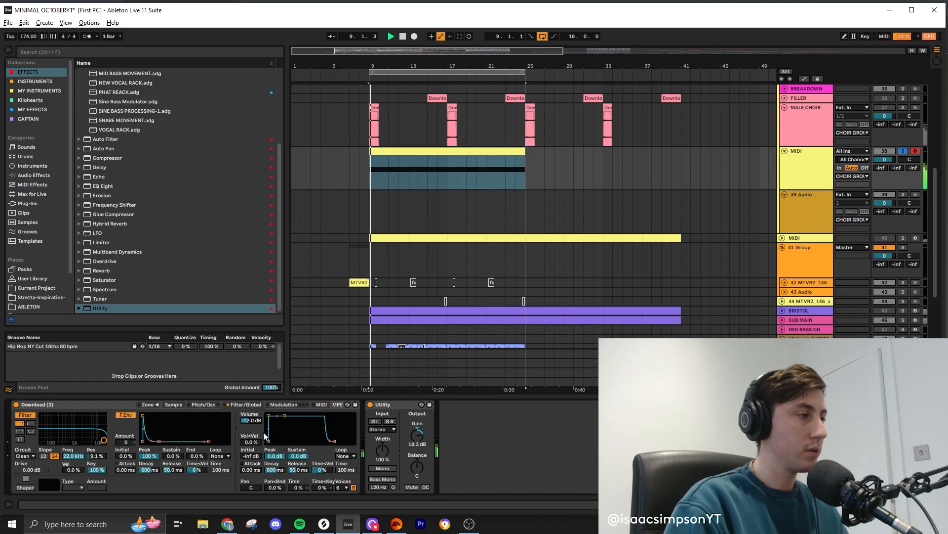
{"action": "left_click", "coordinate": [173, 404]}
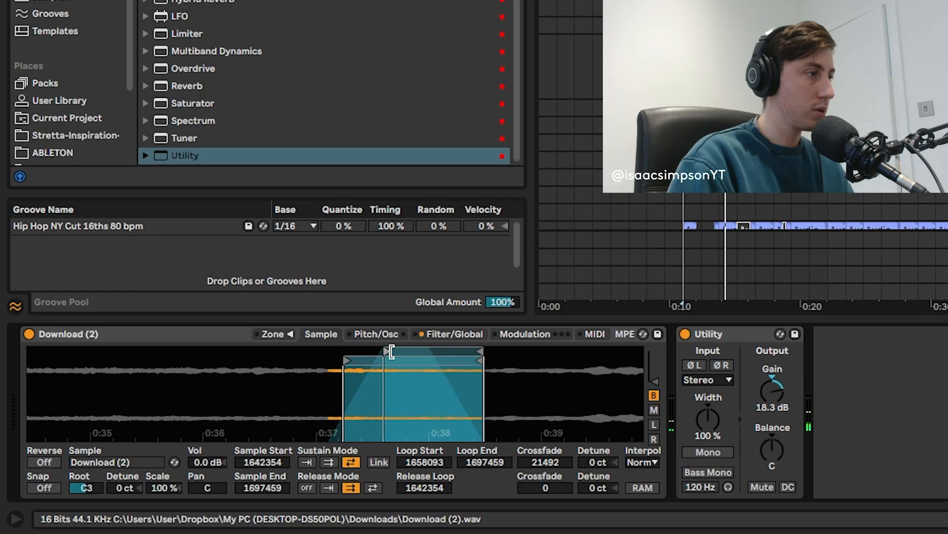
- Reshape Sampler's sustain loop to run from 1500502 to 1672340, with the sample start at 1672291 and a crossfade of 16830
{"action": "left_click_drag", "start_coordinate": [427, 354], "coordinate": [448, 354]}
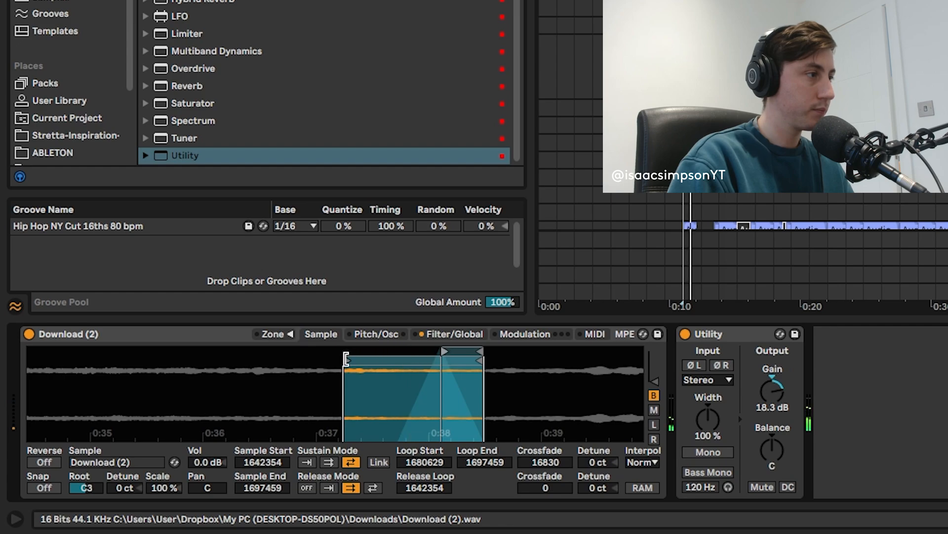
{"action": "mouse_move", "coordinate": [346, 359]}
{"action": "left_mouse_down"}
{"action": "mouse_move", "coordinate": [438, 363]}
{"action": "mouse_move", "coordinate": [419, 366]}
{"action": "left_mouse_up"}
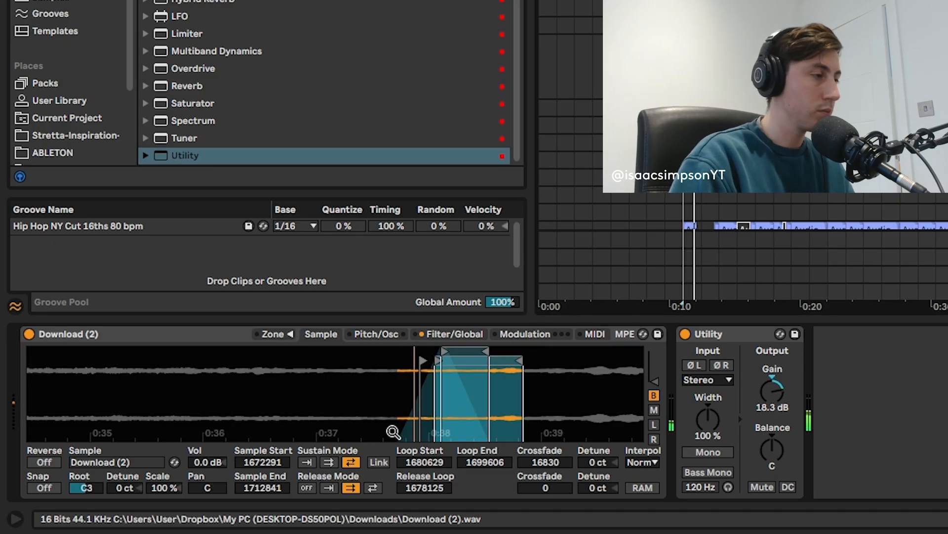
{"action": "scroll", "coordinate": [405, 426], "scroll_direction": "up", "scroll_amount": 1}
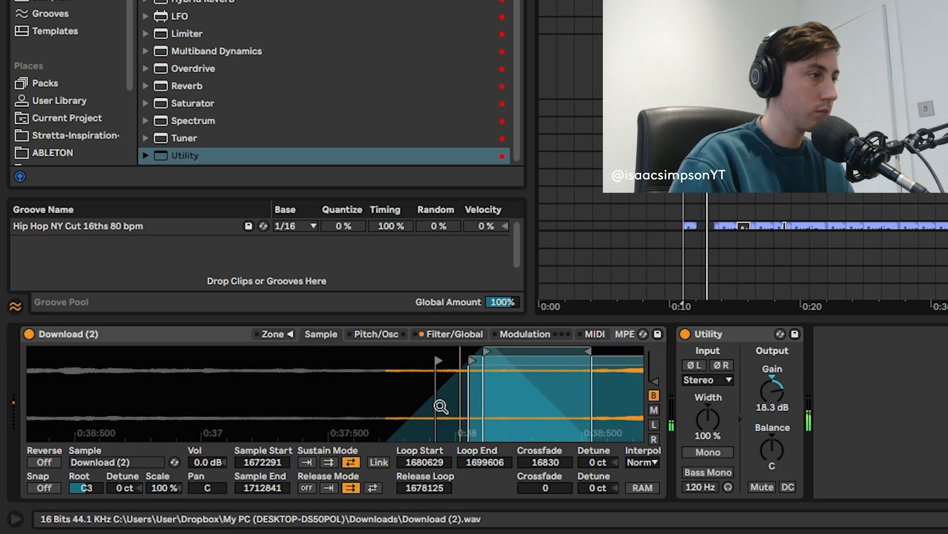
{"action": "scroll", "coordinate": [441, 401], "scroll_direction": "down", "scroll_amount": 1}
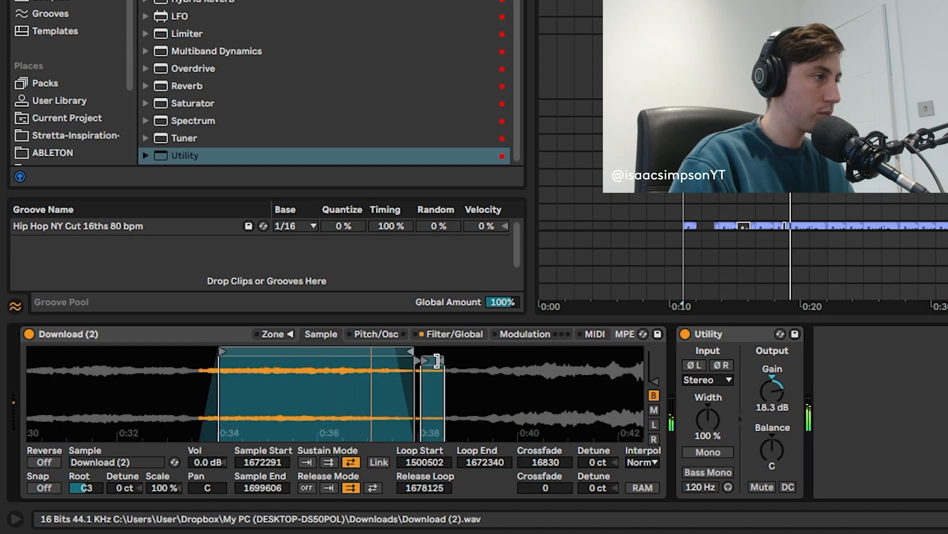
- Set Sampler's release loop to 1500333 and the sample end to 1672340, and transpose the sample by -12 st
{"action": "mouse_move", "coordinate": [437, 360]}
{"action": "left_mouse_down"}
{"action": "mouse_move", "coordinate": [423, 361]}
{"action": "mouse_move", "coordinate": [455, 362]}
{"action": "left_mouse_up"}
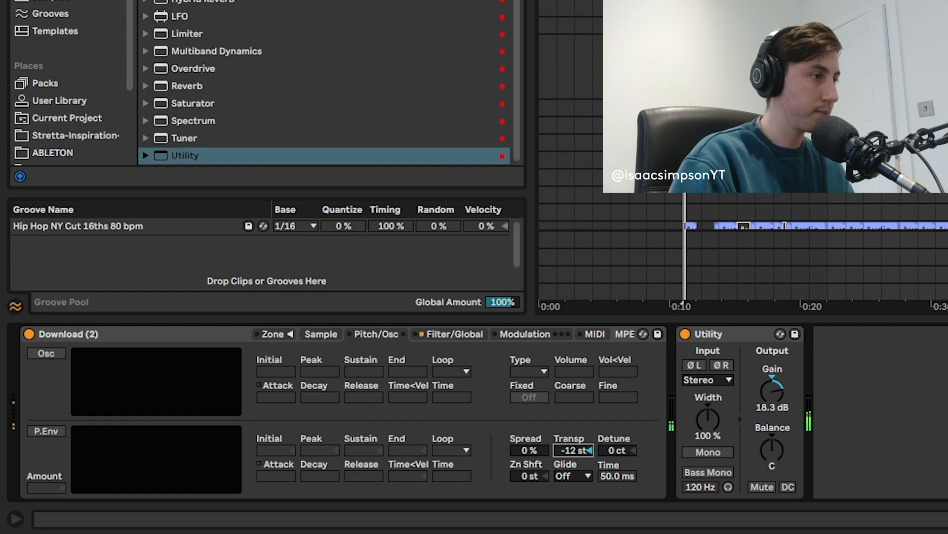
{"action": "left_click", "coordinate": [444, 332]}
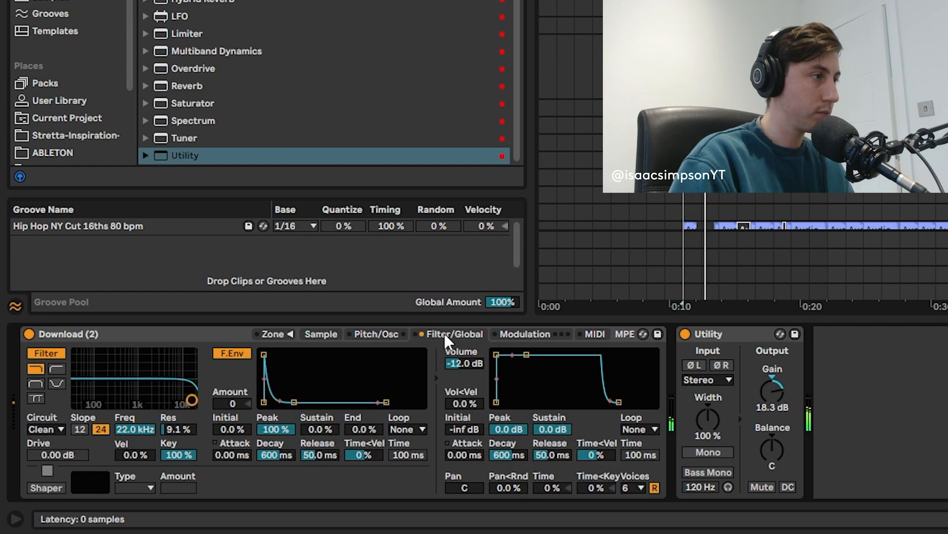
{"action": "left_click", "coordinate": [376, 334]}
{"action": "left_click", "coordinate": [328, 333]}
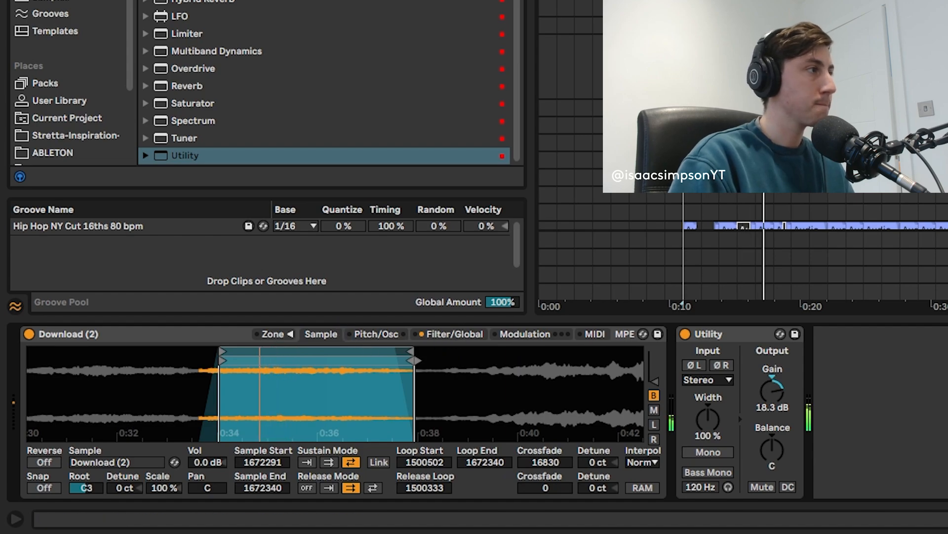
- Add an EQ Eight after the Utility and roll off the pad's low end with its band 1 low cut
{"action": "left_click_drag", "start_coordinate": [193, 1], "coordinate": [839, 388]}
{"action": "left_click_drag", "start_coordinate": [401, 393], "coordinate": [403, 395]}
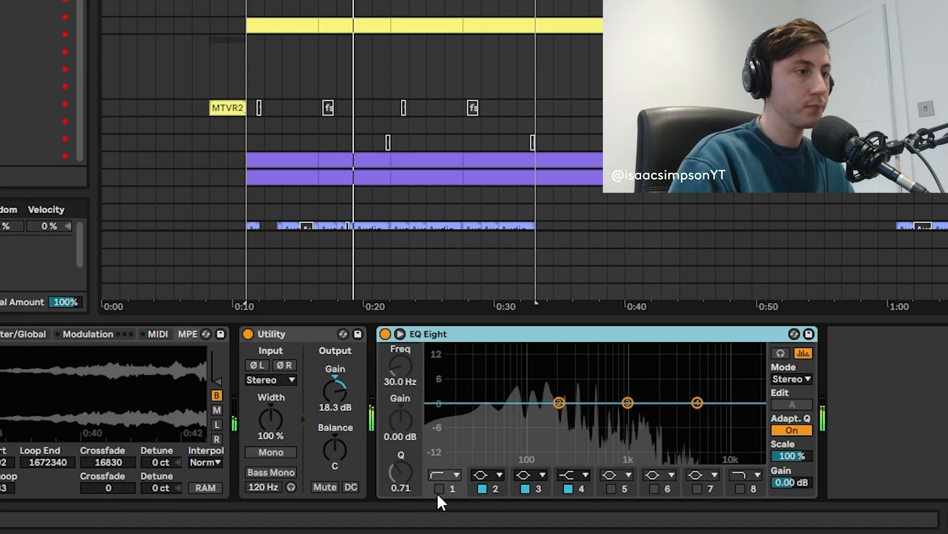
{"action": "left_click_drag", "start_coordinate": [493, 416], "coordinate": [542, 415]}
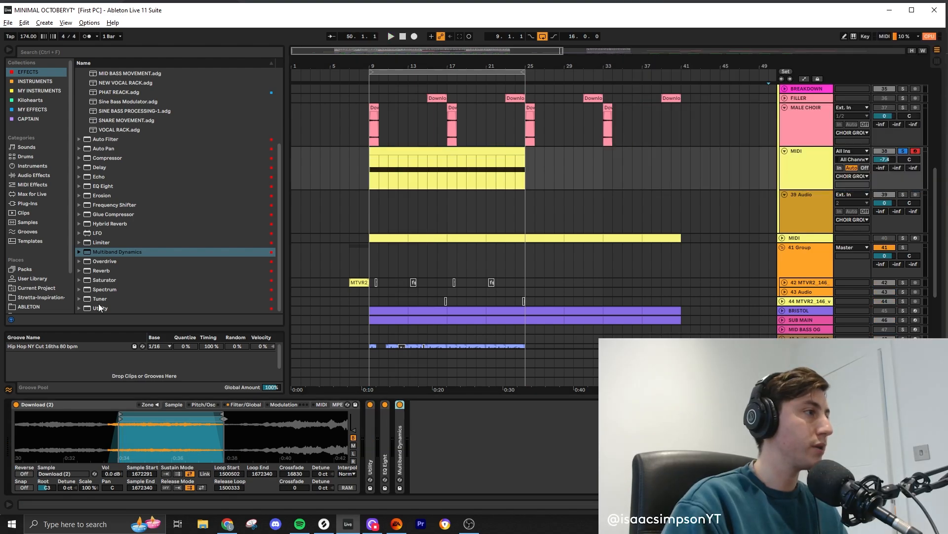
- Add a second Utility after Multiband Dynamics and show its Gain automation on the MIDI track
{"action": "left_click_drag", "start_coordinate": [101, 307], "coordinate": [459, 439]}
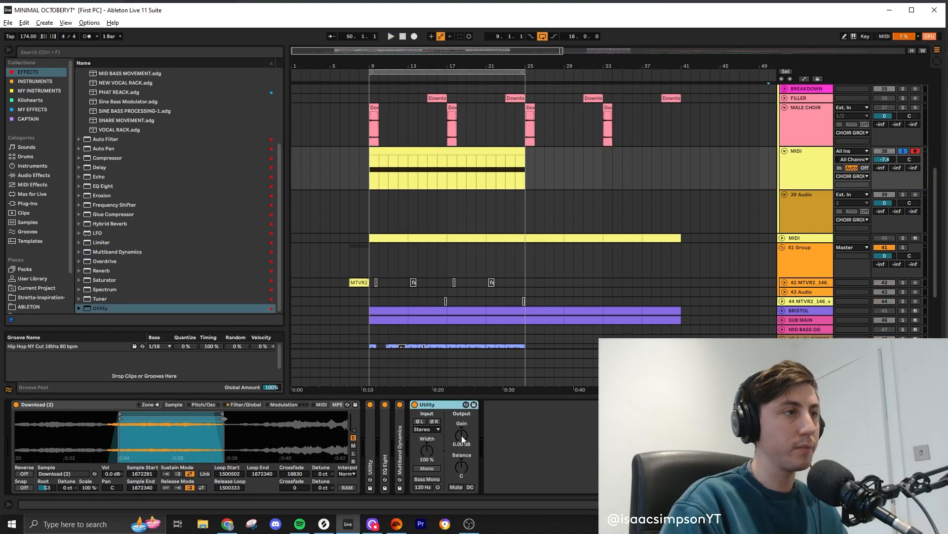
{"action": "key", "text": "a"}
{"action": "left_click", "coordinate": [461, 434]}
{"action": "scroll", "coordinate": [365, 151], "scroll_direction": "up", "scroll_amount": 3}
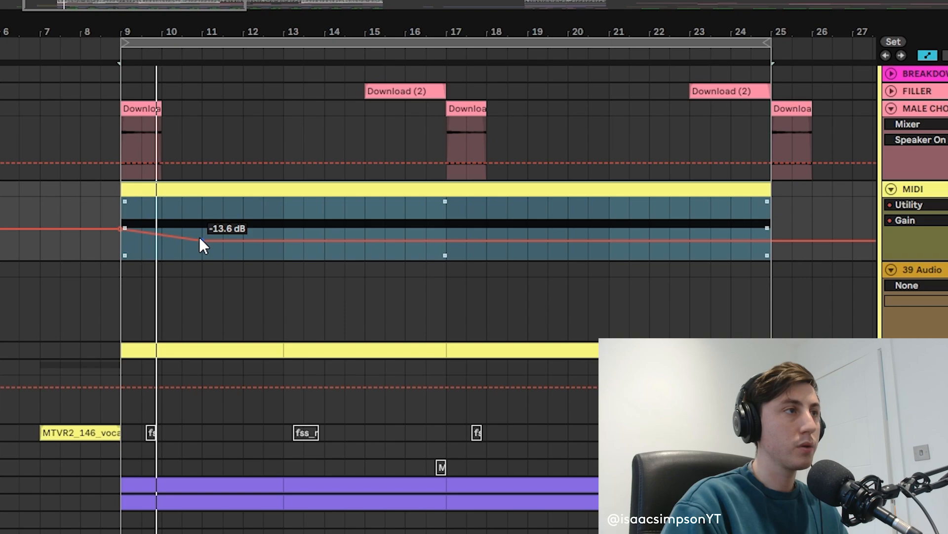
{"action": "left_click_drag", "start_coordinate": [200, 239], "coordinate": [284, 232]}
{"action": "key", "text": "ctrl+z"}
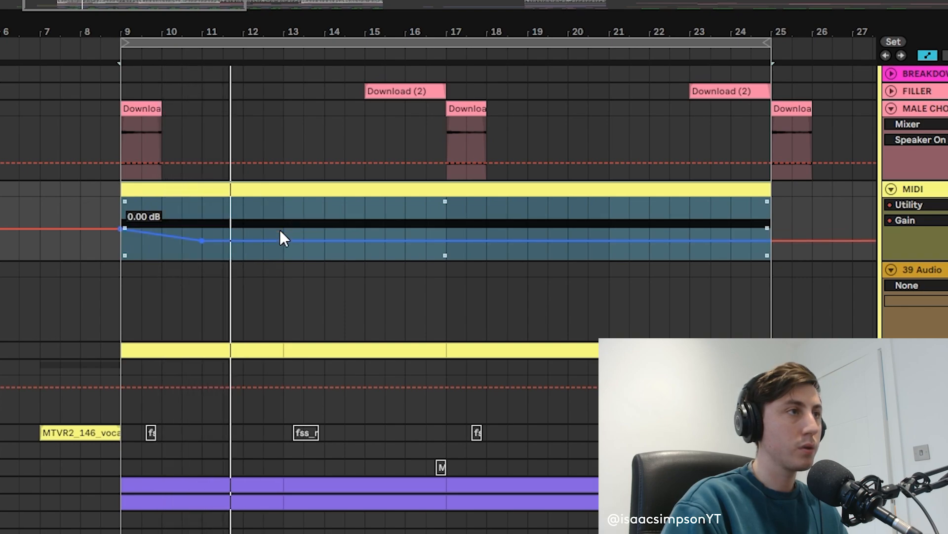
{"action": "key", "text": "ctrl+z"}
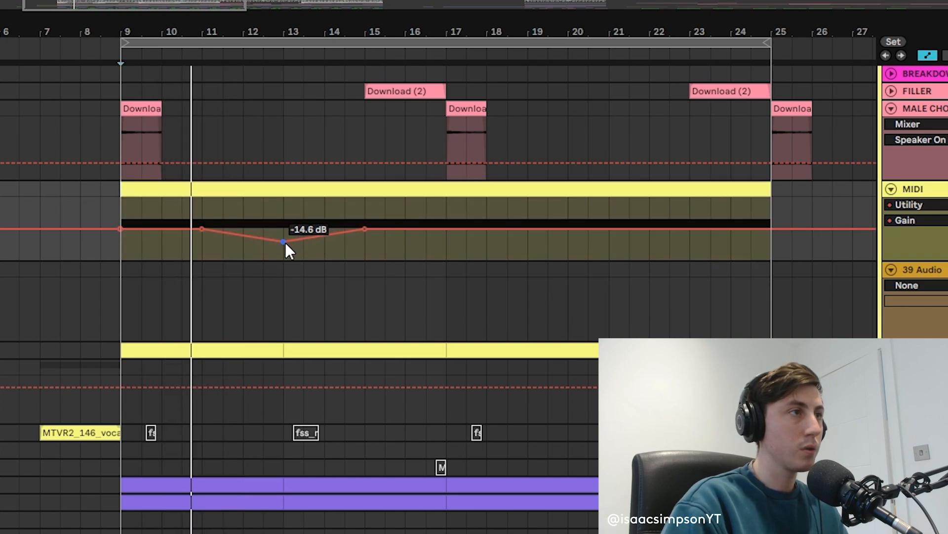
- Shape a Utility gain automation dip centred on bar 13 and duplicate bars 9 to 17 onto bars 17 to 25
{"action": "left_click_drag", "start_coordinate": [284, 242], "coordinate": [286, 247]}
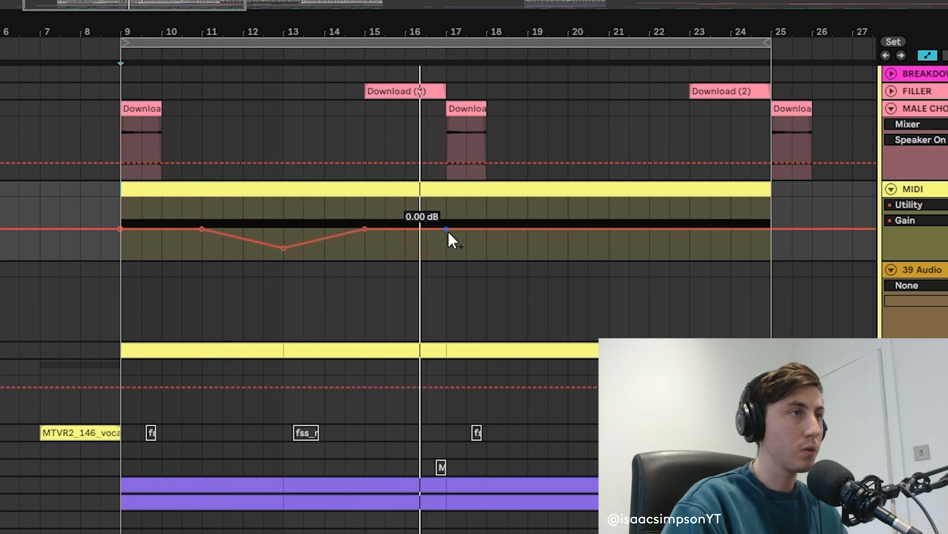
{"action": "left_click_drag", "start_coordinate": [124, 230], "coordinate": [442, 224]}
{"action": "key", "text": "ctrl+d"}
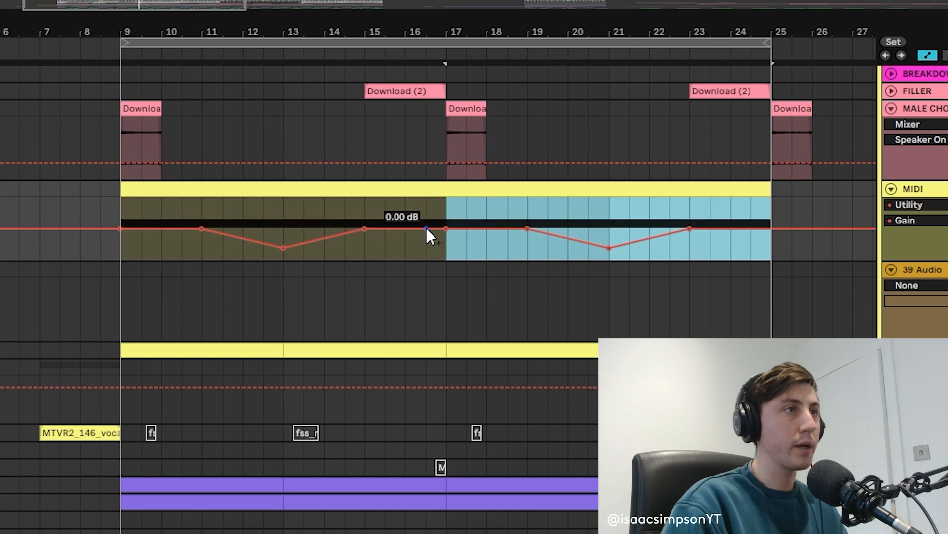
{"action": "key", "text": "space"}
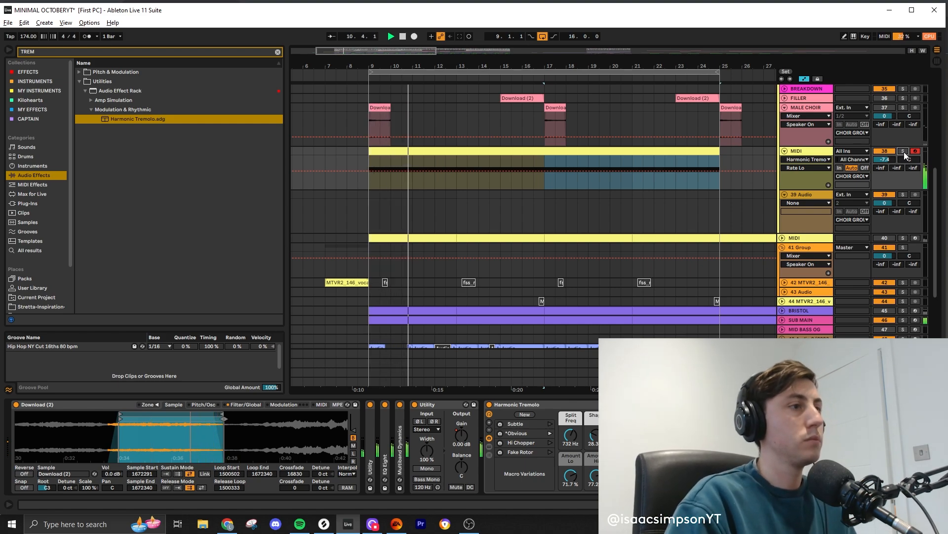
- Remove the gain breakpoints at bars 11, 15 and 19, enlarge the MIDI track's automation lane and play the result
{"action": "left_click", "coordinate": [646, 435]}
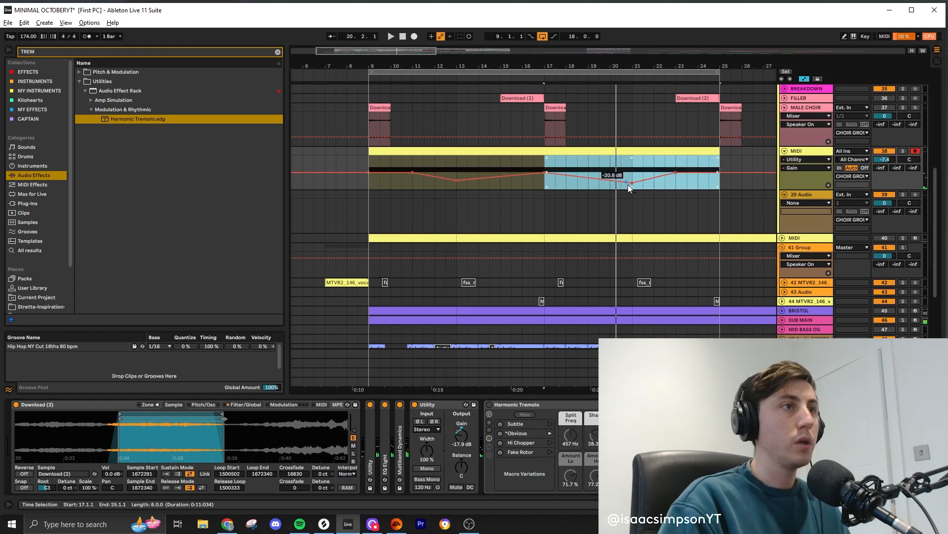
{"action": "left_click", "coordinate": [413, 173]}
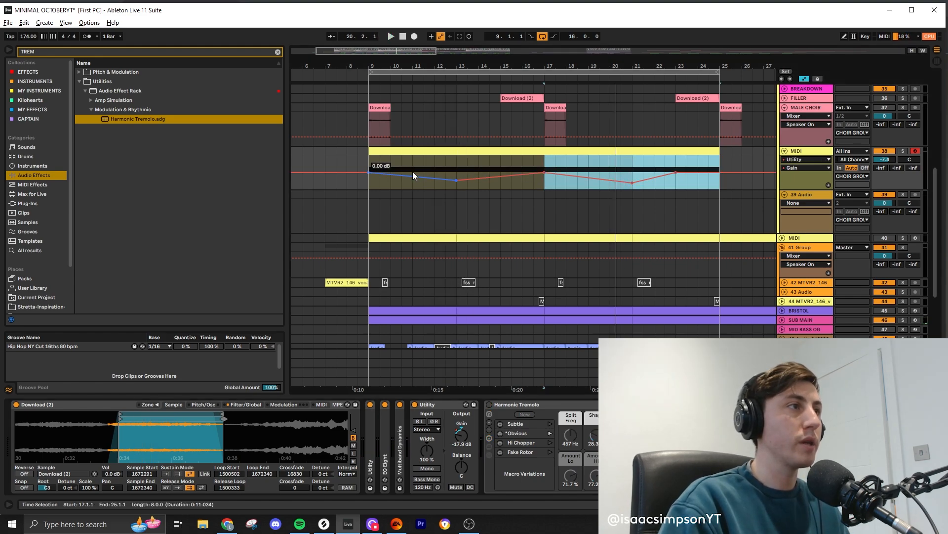
{"action": "key", "text": "space"}
{"action": "scroll", "coordinate": [684, 174], "scroll_direction": "up", "scroll_amount": 5}
{"action": "scroll", "coordinate": [472, 243], "scroll_direction": "up", "scroll_amount": 3}
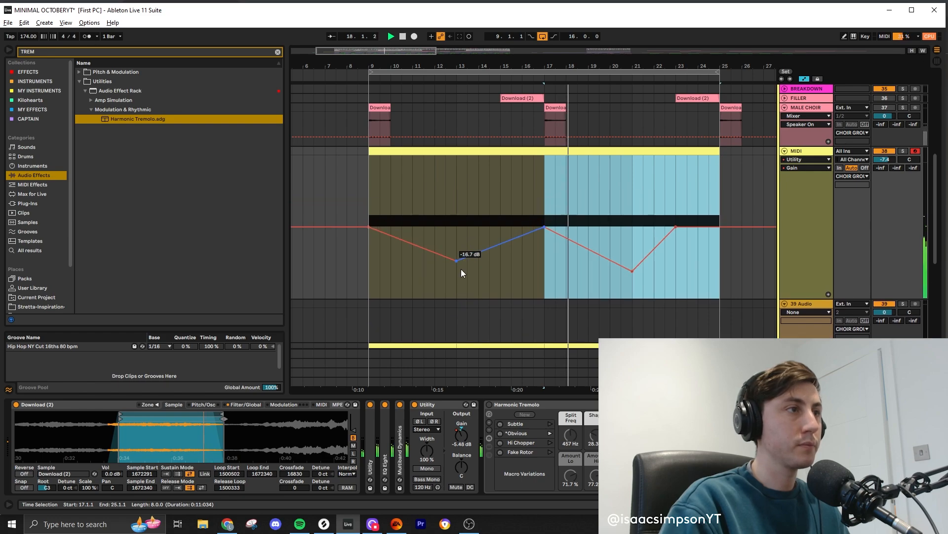
{"action": "key", "text": "space"}
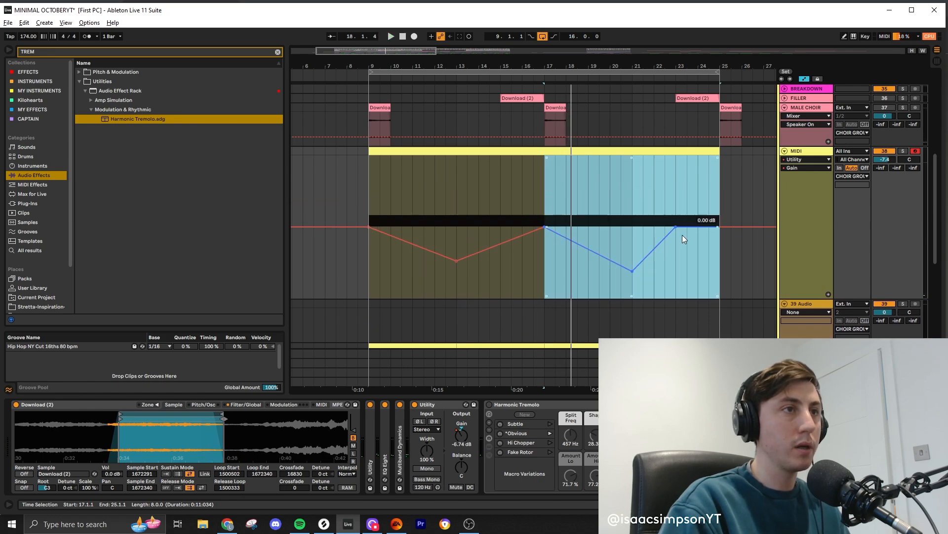
- Make the Utility gain dips at bars 13 and 21 shallower and play the clip from bar 9
{"action": "left_click_drag", "start_coordinate": [633, 271], "coordinate": [632, 260]}
{"action": "left_click", "coordinate": [632, 273]}
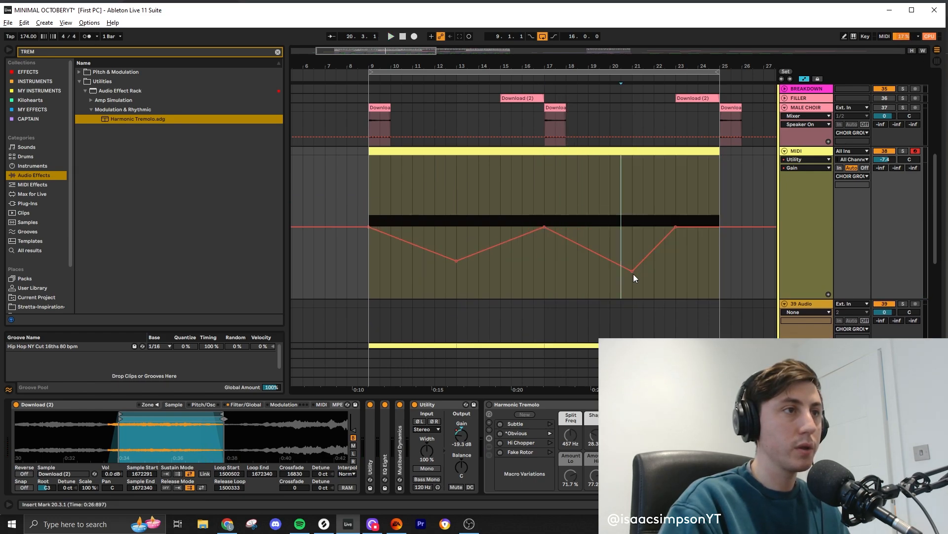
{"action": "left_click_drag", "start_coordinate": [466, 267], "coordinate": [467, 250]}
{"action": "left_click", "coordinate": [411, 156]}
{"action": "key", "text": "space"}
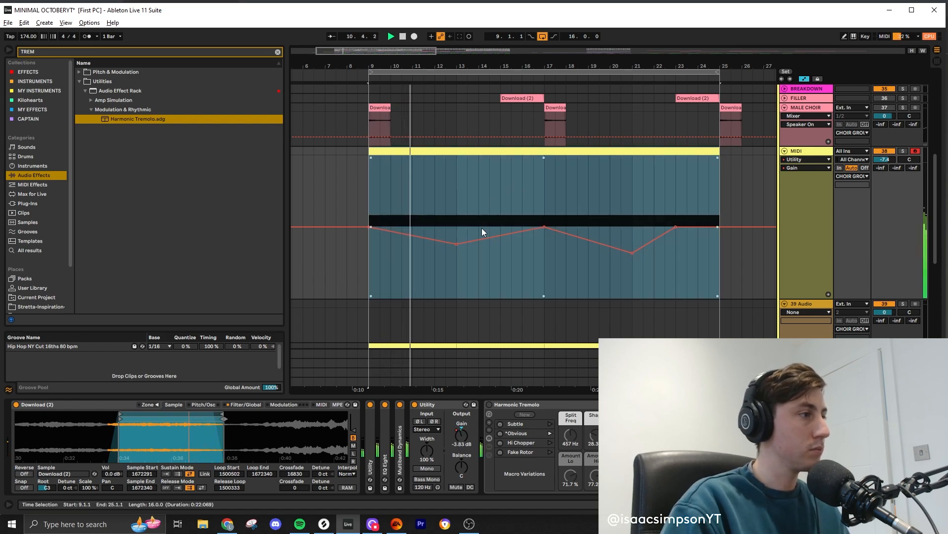
- Enable Sampler's LFO 1 with 65.6 % volume modulation, a square waveform and a rate of 1/8 beats
{"action": "left_click", "coordinate": [246, 404]}
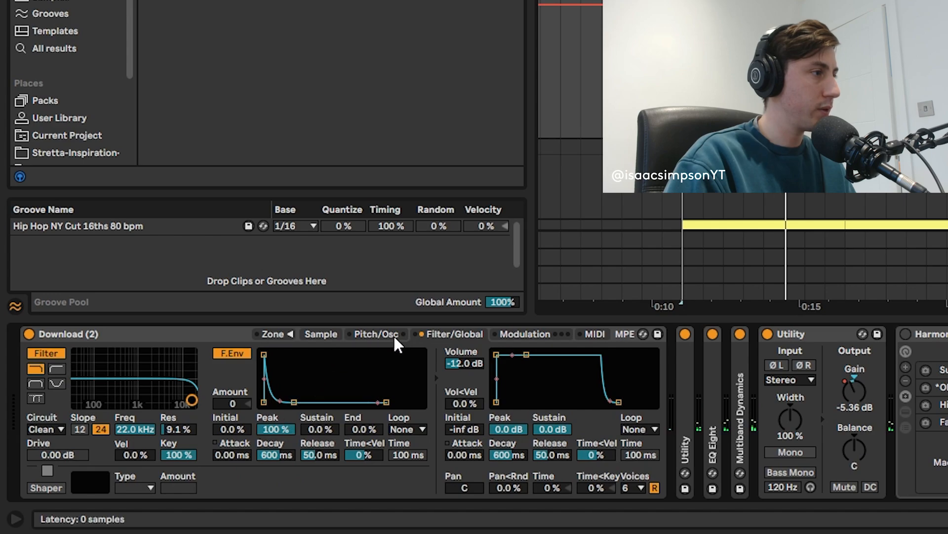
{"action": "left_click", "coordinate": [509, 335]}
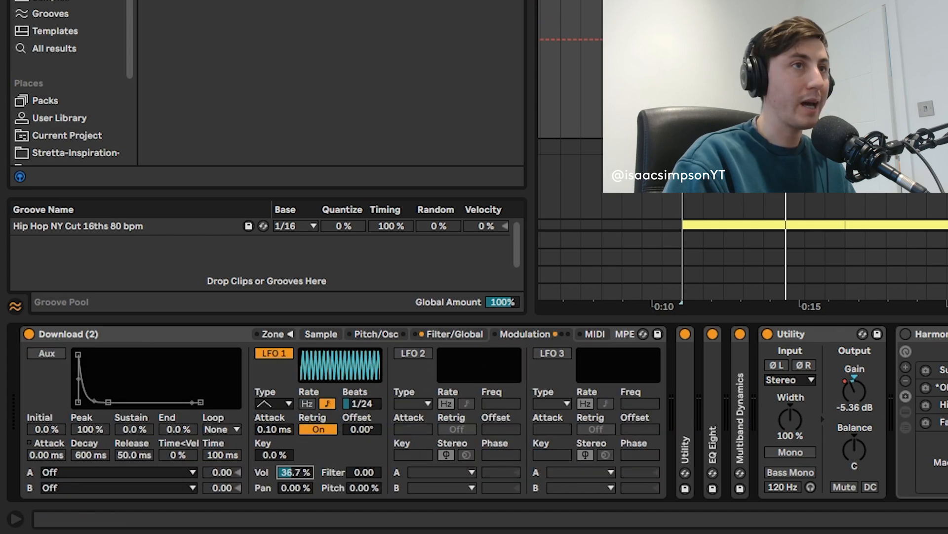
{"action": "key", "text": "space"}
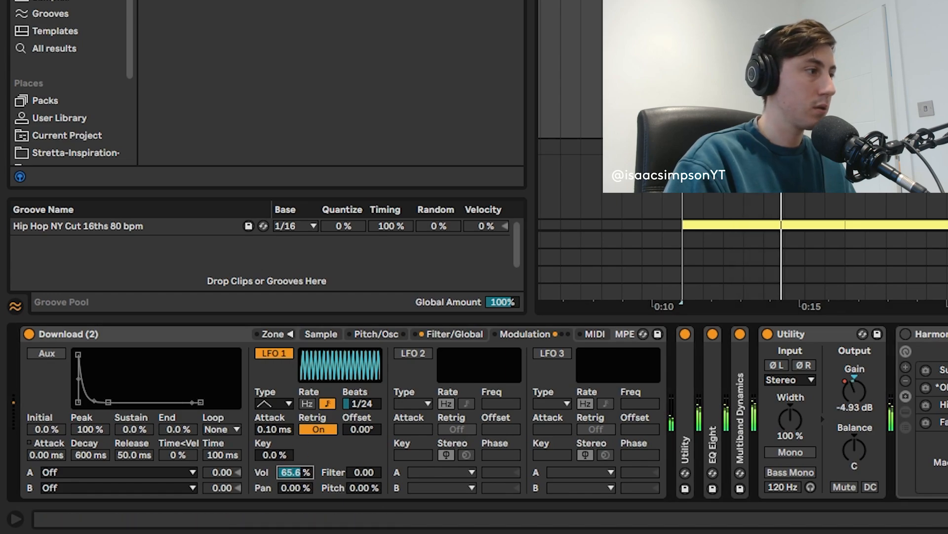
{"action": "left_click_drag", "start_coordinate": [361, 404], "coordinate": [361, 394]}
{"action": "left_click", "coordinate": [271, 402]}
{"action": "left_click", "coordinate": [281, 430]}
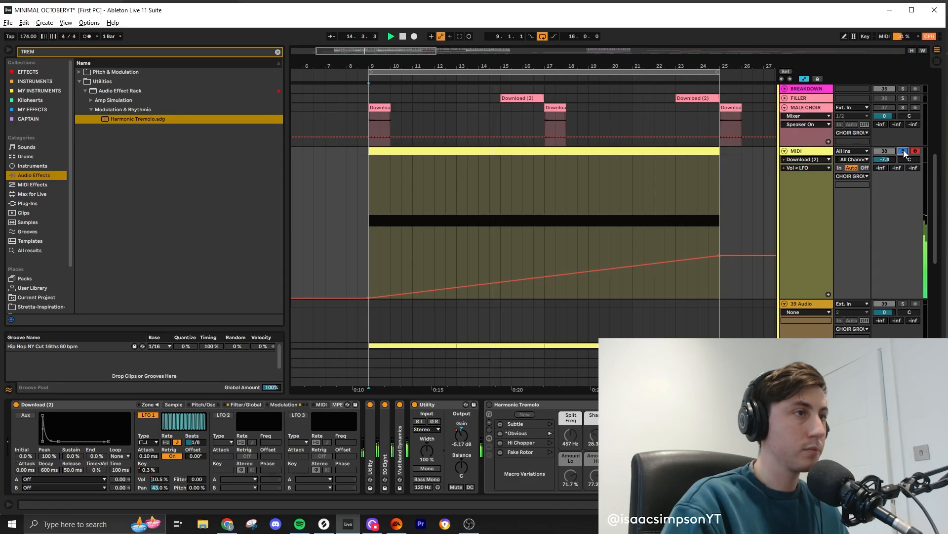
- Unsolo the MIDI track and lower the end of its LFO volume automation ramp at bar 25 to 19.8 %
{"action": "left_click", "coordinate": [903, 151]}
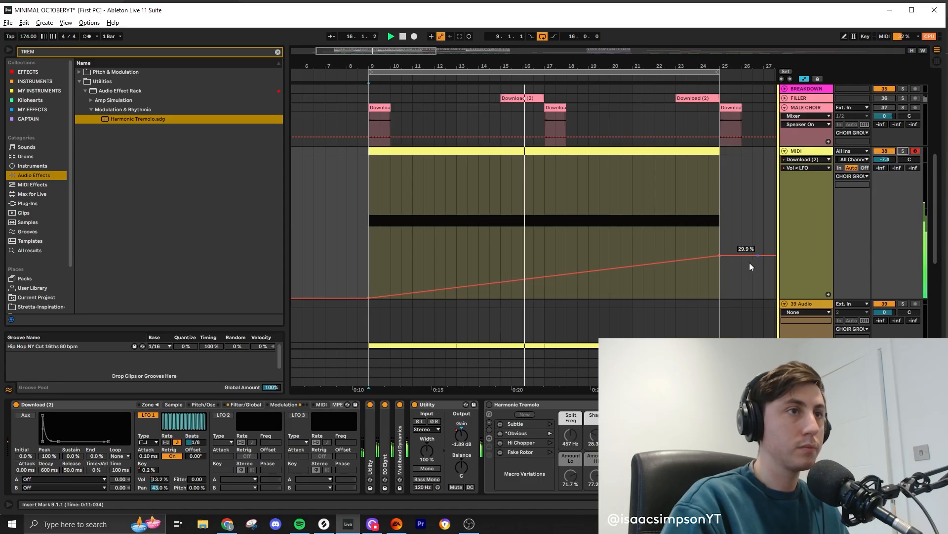
{"action": "left_click_drag", "start_coordinate": [720, 256], "coordinate": [720, 270]}
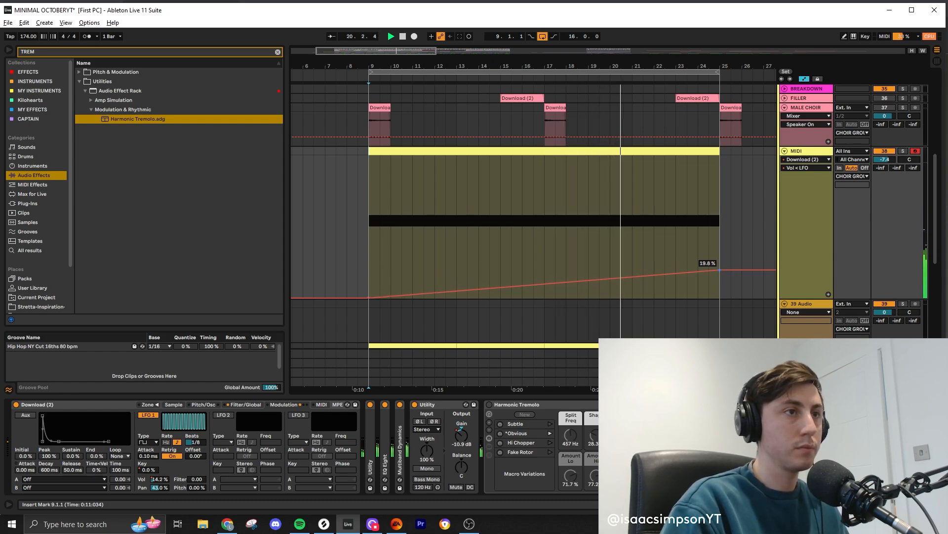
- Move the end of the LFO volume automation ramp just past bar 25 and slightly higher
{"action": "left_click_drag", "start_coordinate": [720, 270], "coordinate": [731, 266]}
{"action": "key", "text": "a"}
{"action": "key", "text": "a"}
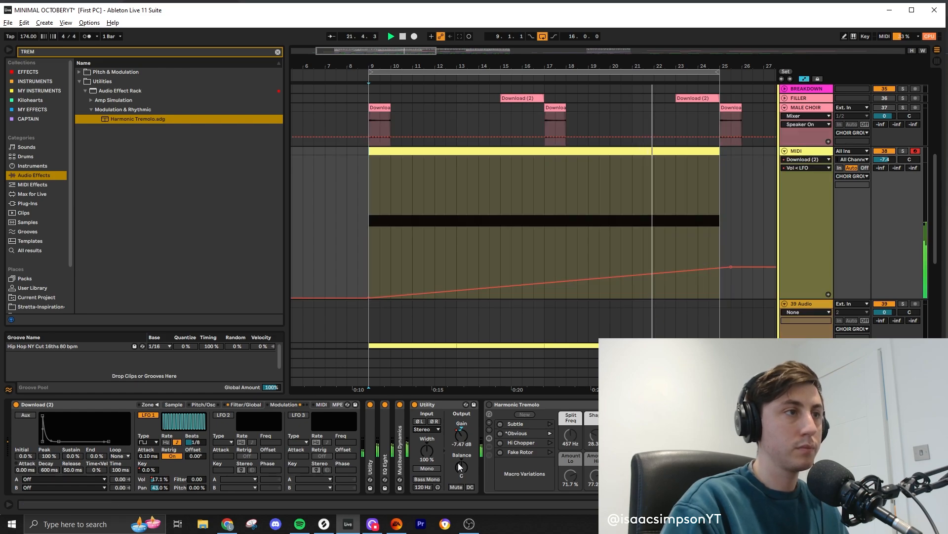
{"action": "left_click", "coordinate": [470, 445]}
{"action": "left_click_drag", "start_coordinate": [632, 253], "coordinate": [633, 248]}
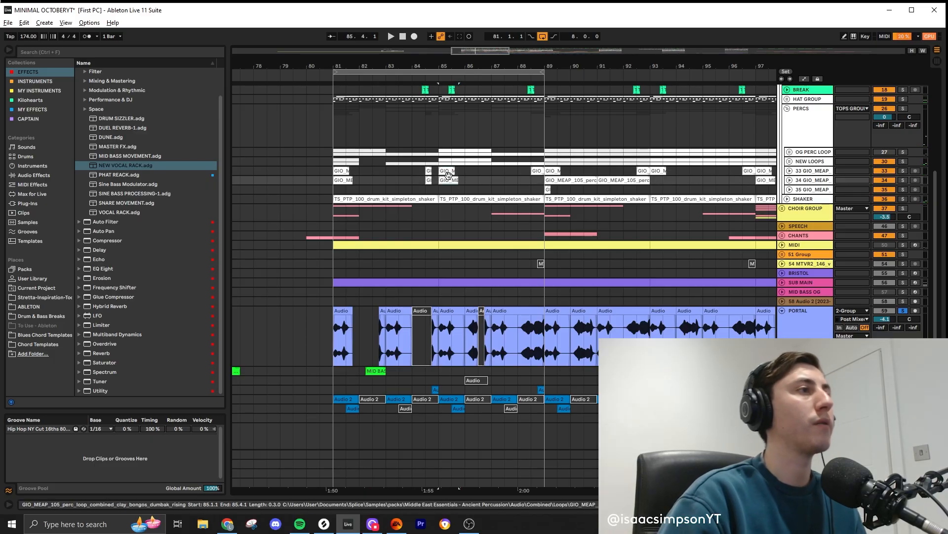
- Move the two GIO_MEAP percussion clips at bar 81 to bar 82 and play from bar 81
{"action": "key", "text": "ctrl+z"}
{"action": "key", "text": "ctrl+z"}
{"action": "key", "text": "ctrl+z"}
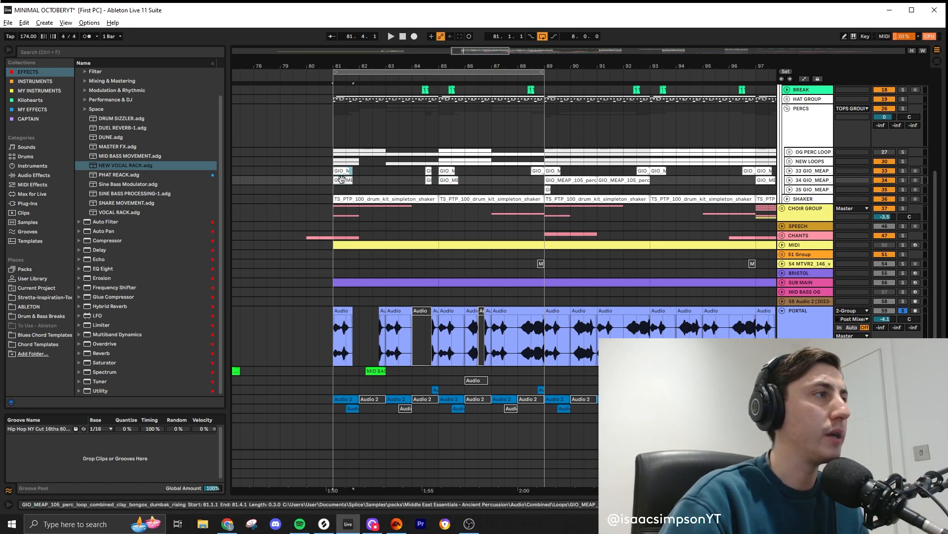
{"action": "key", "text": "space"}
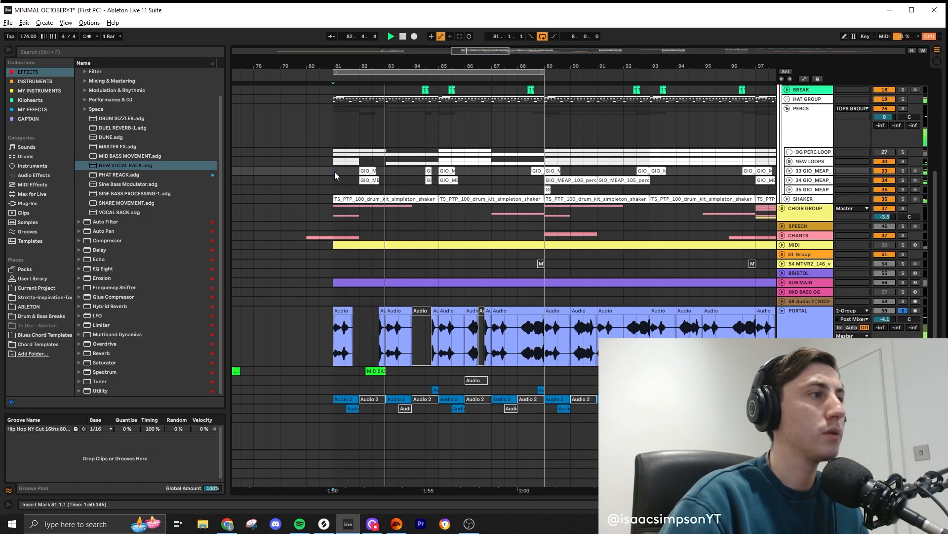
- Move the two short percussion clips at 84.3 to the start of bar 84 and play from bar 81
{"action": "left_click", "coordinate": [429, 171]}
{"action": "left_click", "coordinate": [429, 180], "text": "shift"}
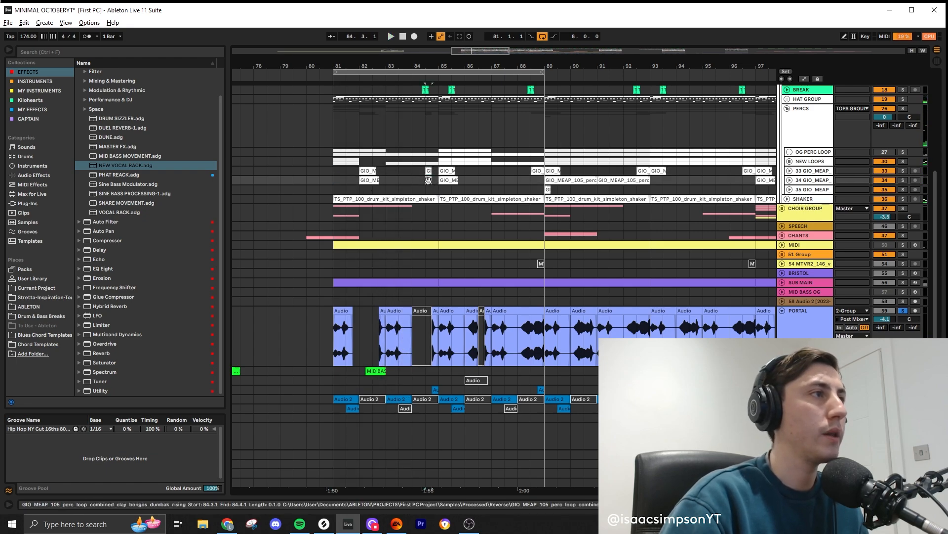
{"action": "left_click_drag", "start_coordinate": [430, 180], "coordinate": [416, 181]}
{"action": "left_click", "coordinate": [333, 173]}
{"action": "key", "text": "space"}
{"action": "key", "text": "space"}
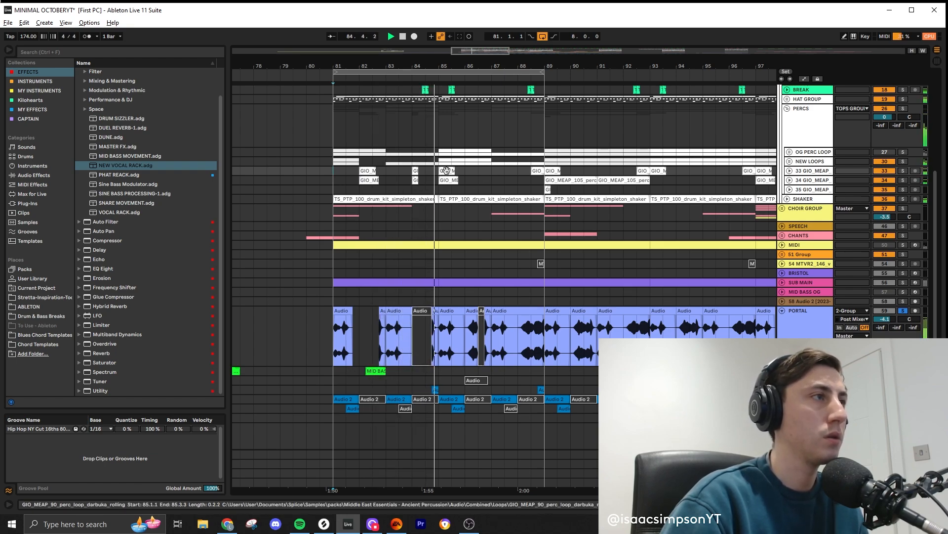
- Make the percussion hits at bar 84 half a bar long and play from bar 81
{"action": "key", "text": "space"}
{"action": "left_click", "coordinate": [417, 181]}
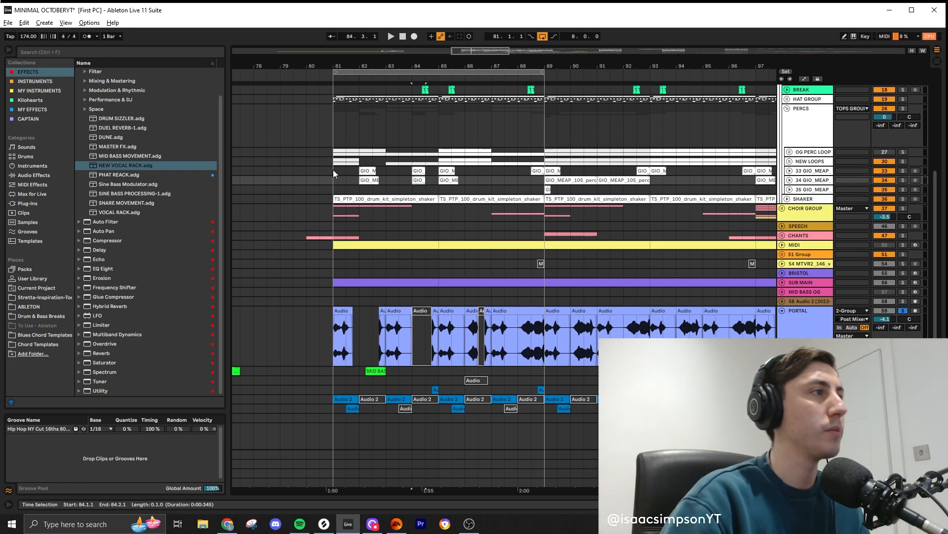
{"action": "left_click", "coordinate": [334, 172]}
{"action": "key", "text": "space"}
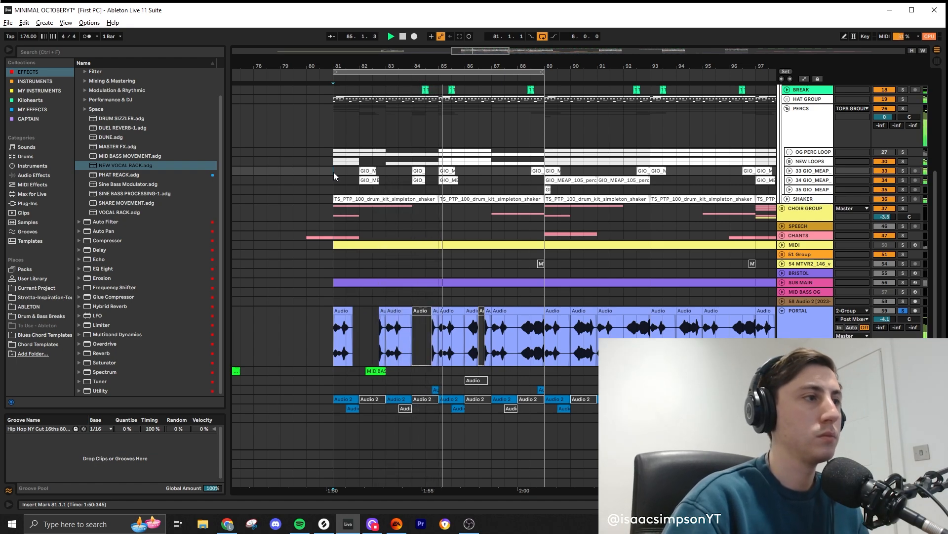
- Move the two percussion clips at bar 85 to 85.3, add matching hits at 86.3 and play the result
{"action": "left_click", "coordinate": [448, 172]}
{"action": "key", "text": "space"}
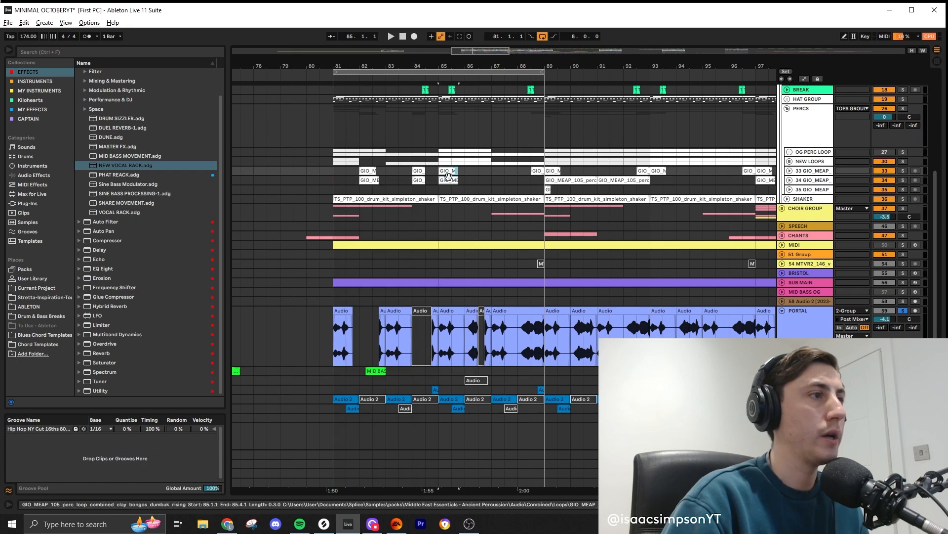
{"action": "left_click_drag", "start_coordinate": [458, 181], "coordinate": [453, 181]}
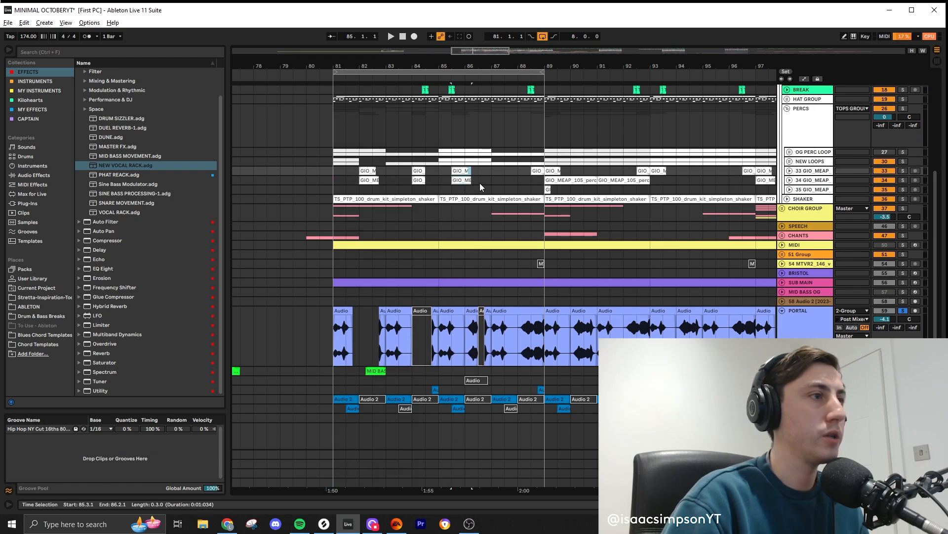
{"action": "left_click_drag", "start_coordinate": [446, 210], "coordinate": [460, 214]}
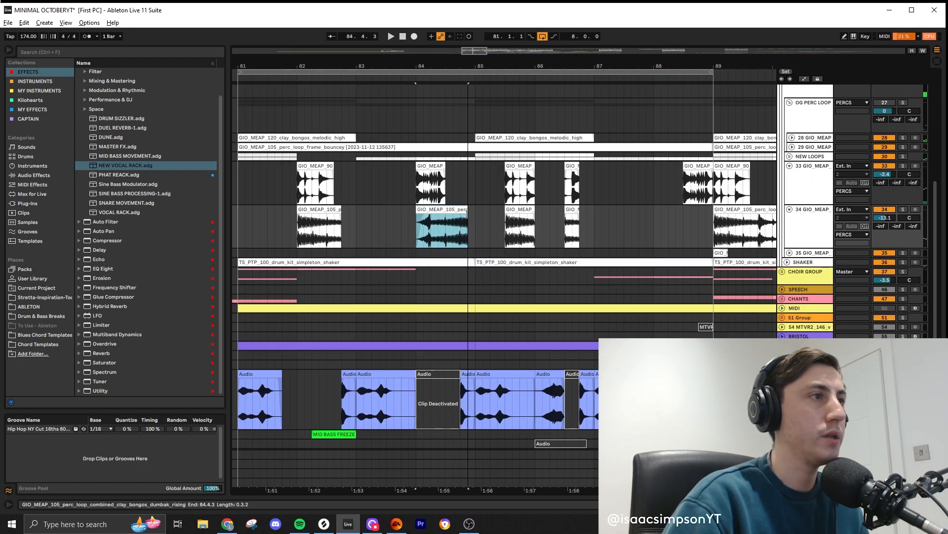
{"action": "key", "text": "space"}
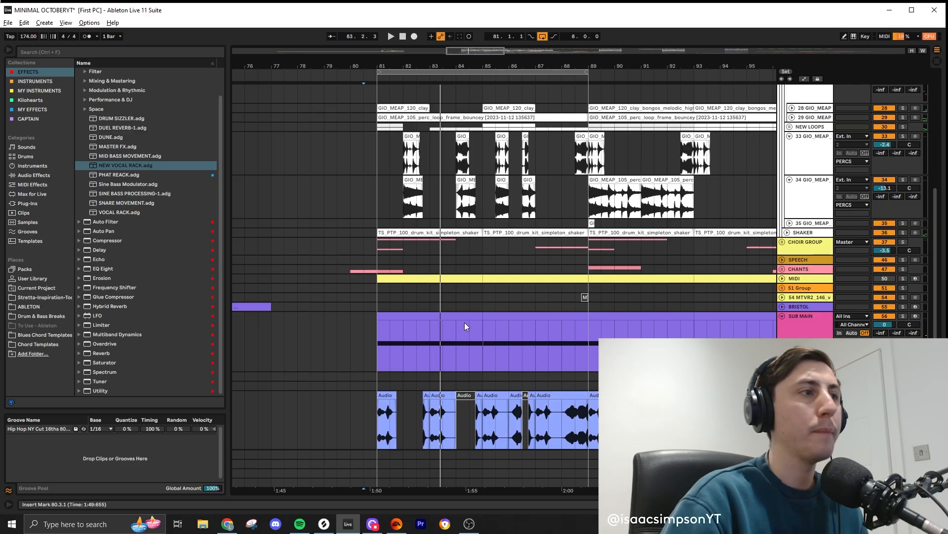
- Clear the SUB MAIN clip between bars 82 and 85
{"action": "left_click", "coordinate": [447, 315]}
{"action": "left_click_drag", "start_coordinate": [479, 318], "coordinate": [406, 324]}
{"action": "scroll", "coordinate": [409, 327], "scroll_direction": "down", "scroll_amount": 2}
{"action": "scroll", "coordinate": [409, 327], "scroll_direction": "down", "scroll_amount": 2}
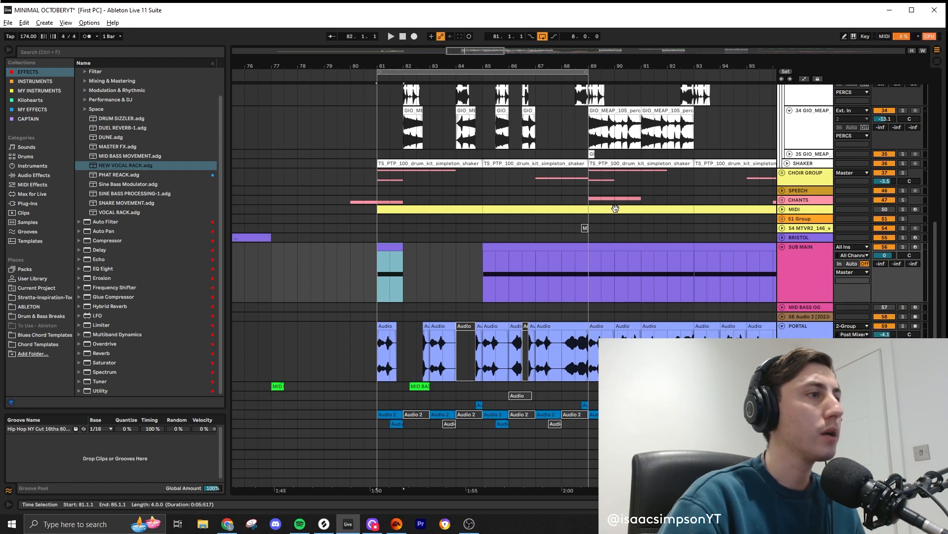
- Unfold the BRISTOL track and place one-bar pieces of its earlier bass clip at bars 82 and 84
{"action": "left_click", "coordinate": [782, 237]}
{"action": "scroll", "coordinate": [280, 246], "scroll_direction": "down", "scroll_amount": 1}
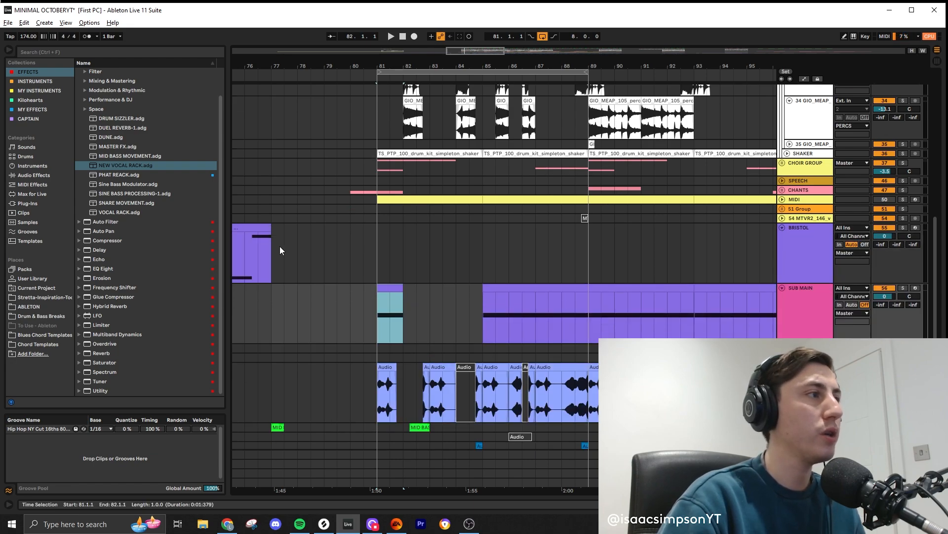
{"action": "left_click_drag", "start_coordinate": [256, 228], "coordinate": [487, 244]}
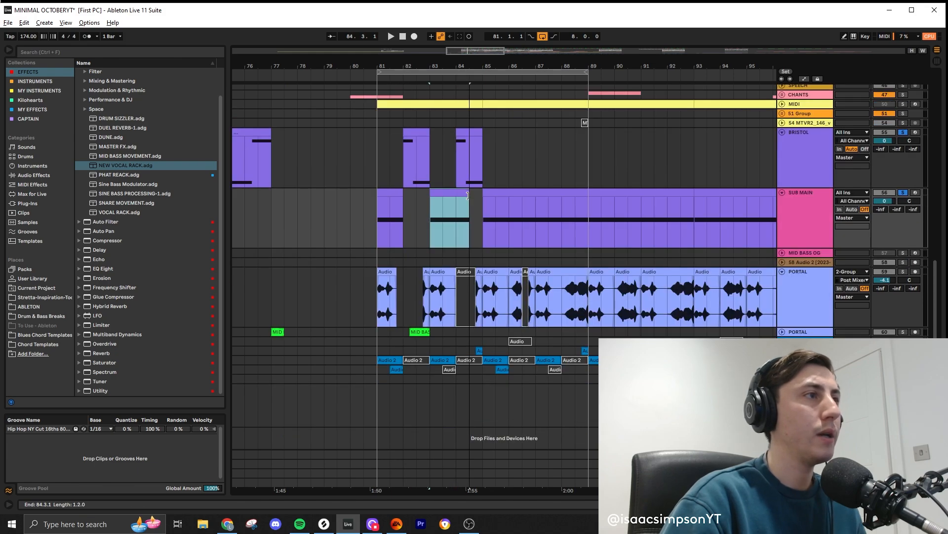
- Refill SUB MAIN from bar 83 to 85 and shorten its E0 note to end at 84.3, where BRISTOL takes over
{"action": "left_click_drag", "start_coordinate": [468, 195], "coordinate": [482, 198]}
{"action": "double_click", "coordinate": [471, 199]}
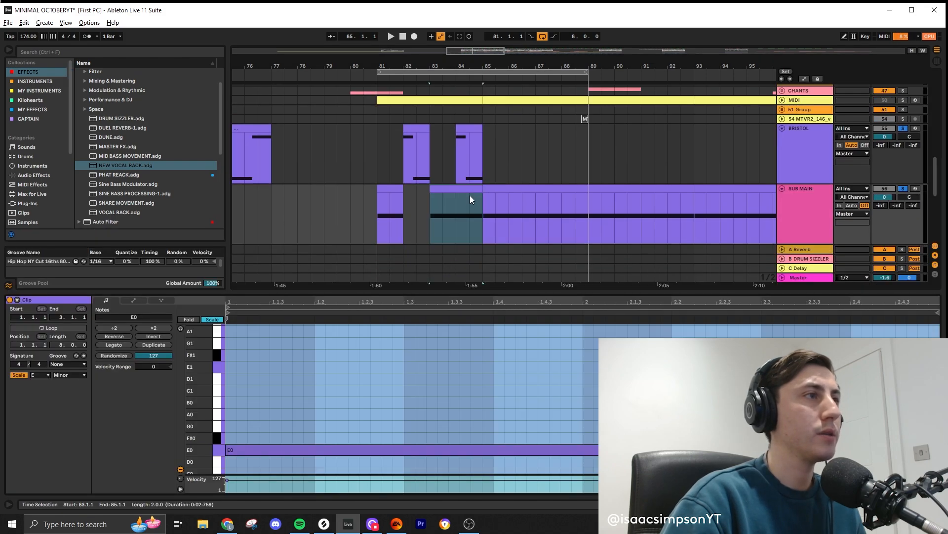
{"action": "scroll", "coordinate": [692, 420], "scroll_direction": "down", "scroll_amount": 2}
{"action": "left_click_drag", "start_coordinate": [861, 449], "coordinate": [702, 449]}
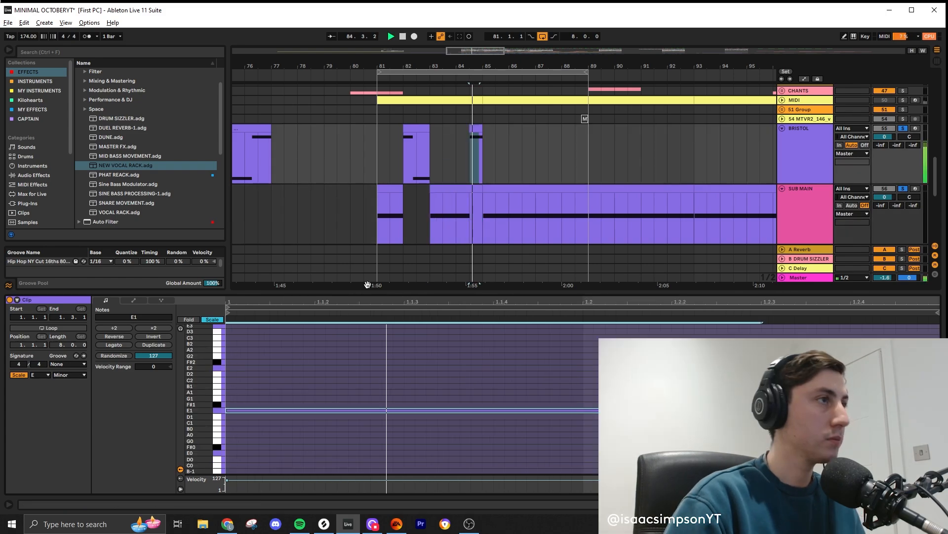
- Play the bass section from bar 81 and lower the second note of BRISTOL's bar 82 clip to E0
{"action": "left_click", "coordinate": [386, 188]}
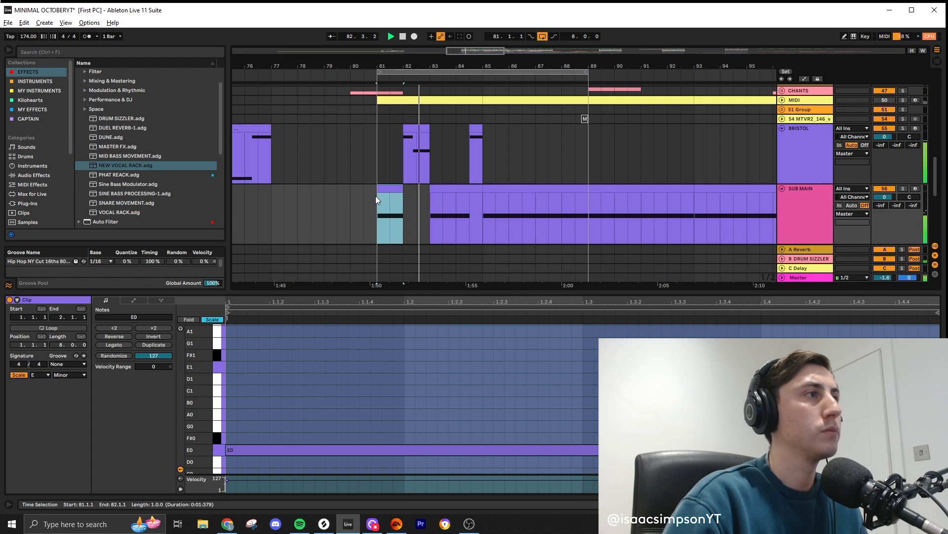
{"action": "left_click", "coordinate": [472, 165]}
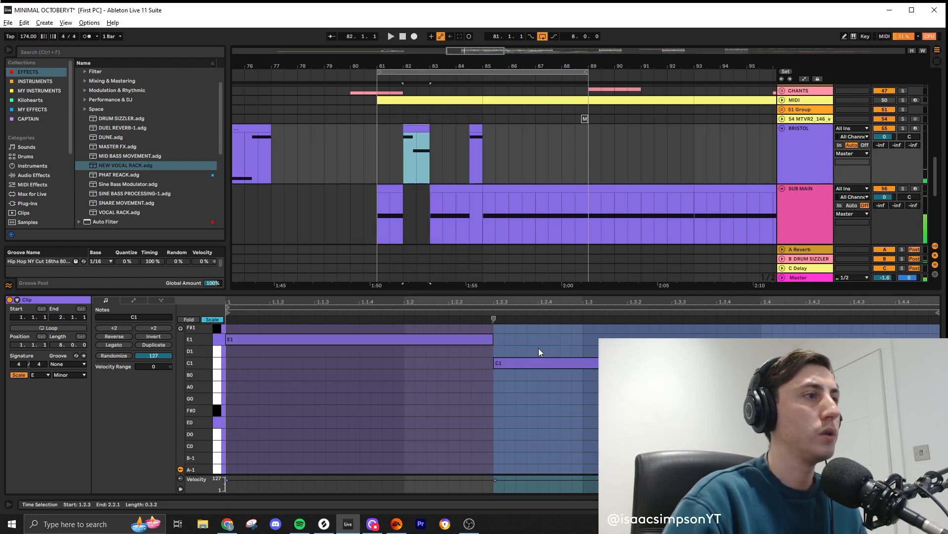
{"action": "left_click", "coordinate": [534, 364]}
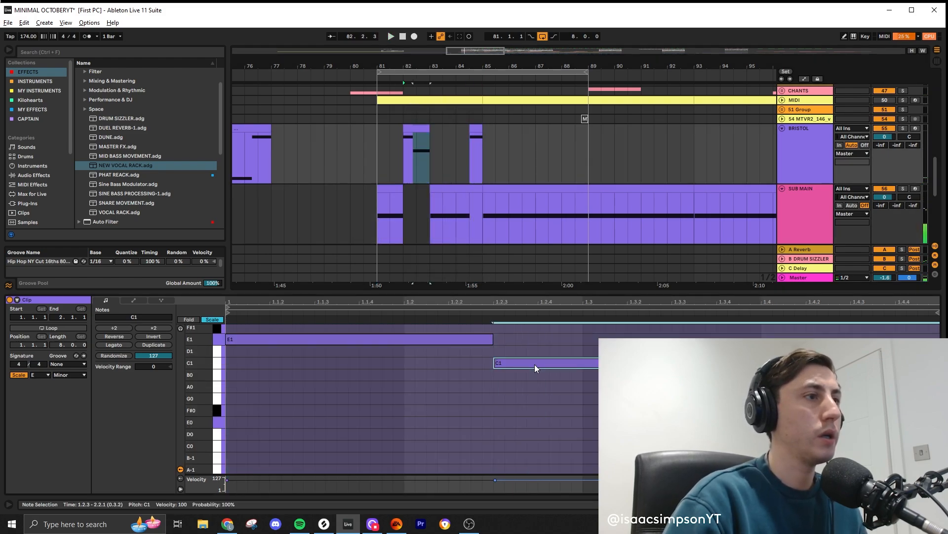
{"action": "key", "text": "shift+Down"}
{"action": "scroll", "coordinate": [512, 407], "scroll_direction": "down", "scroll_amount": 1}
{"action": "left_click_drag", "start_coordinate": [512, 406], "coordinate": [513, 384]}
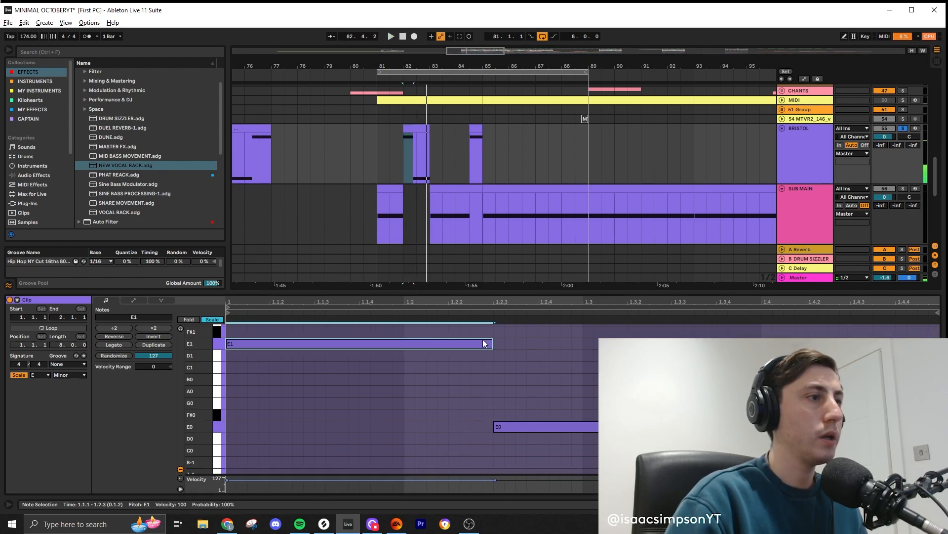
- Replace the E1 note in BRISTOL's bar 82 clip by extending E0 back to the clip start, and play from bar 81
{"action": "left_click_drag", "start_coordinate": [494, 426], "coordinate": [228, 423]}
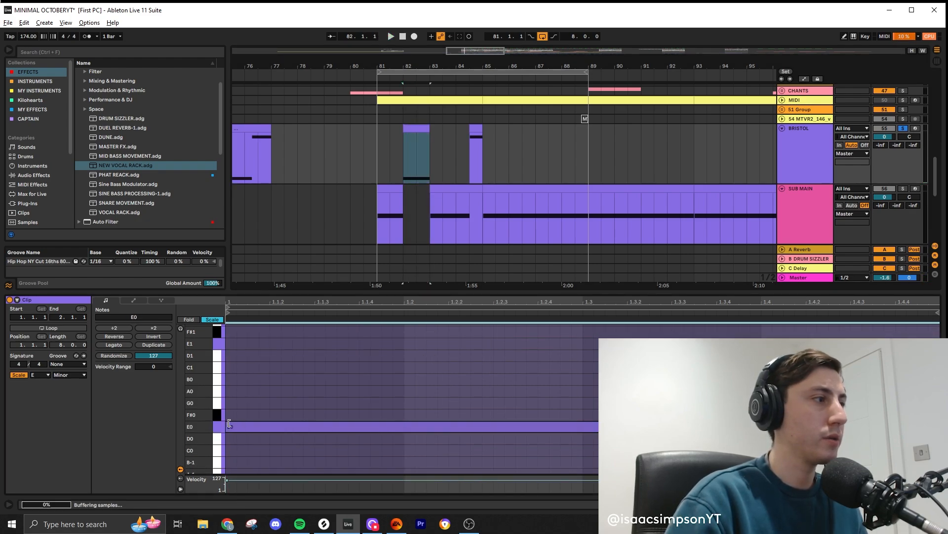
{"action": "left_click", "coordinate": [388, 214]}
{"action": "key", "text": "space"}
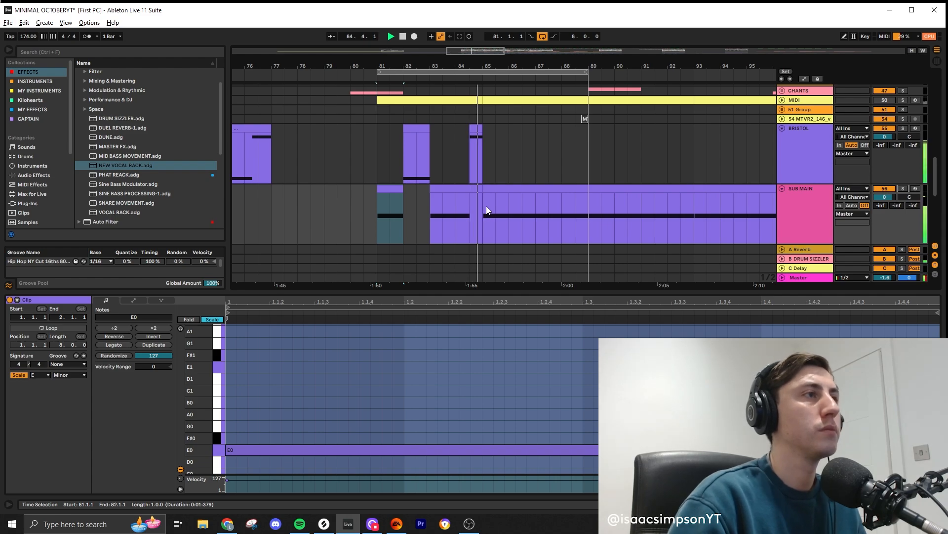
{"action": "key", "text": "space"}
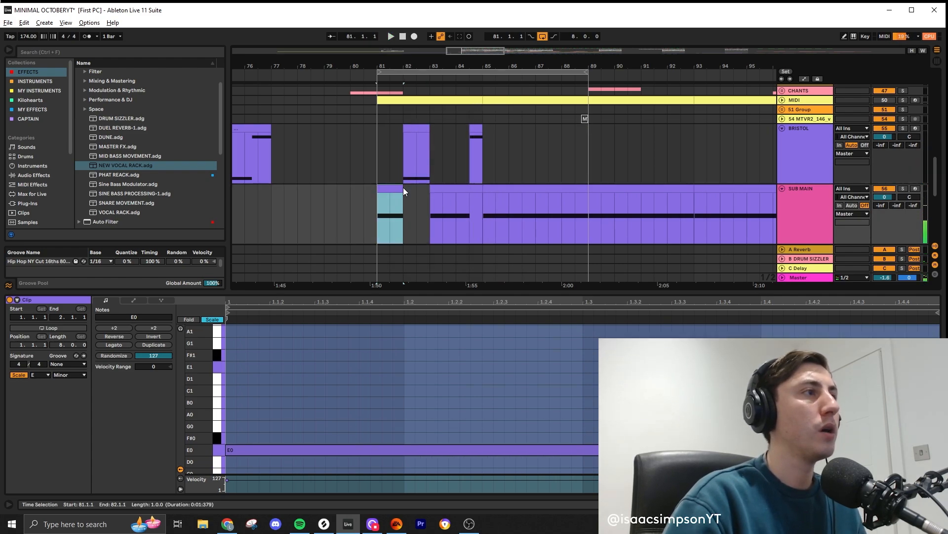
- Extend the SUB MAIN clip across bar 82 and deactivate the BRISTOL clip in that bar
{"action": "left_click_drag", "start_coordinate": [403, 187], "coordinate": [426, 188]}
{"action": "left_click", "coordinate": [416, 126]}
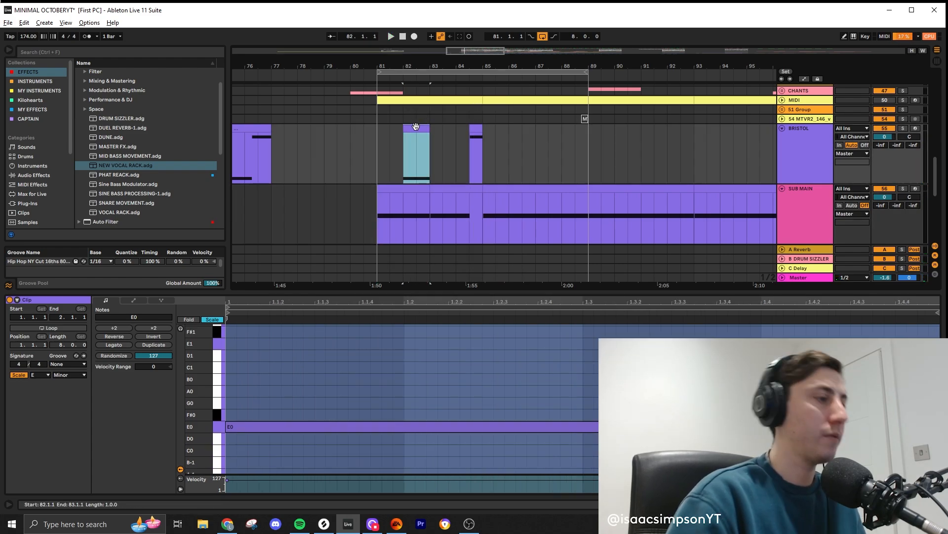
{"action": "left_click", "coordinate": [475, 129]}
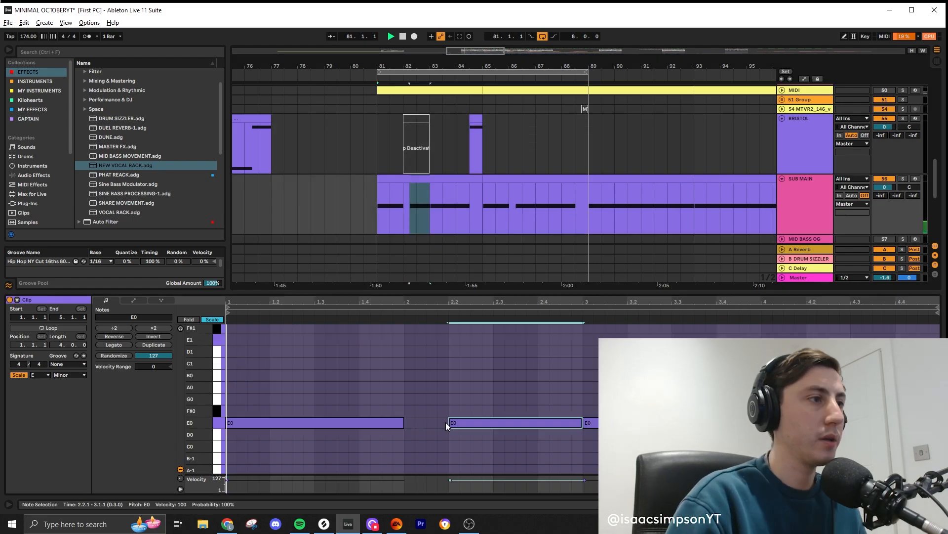
- Reshape SUB MAIN's E0 notes to run from 82.2 to 82.4 and from 83.2 to 84, and play the section
{"action": "left_click", "coordinate": [441, 402]}
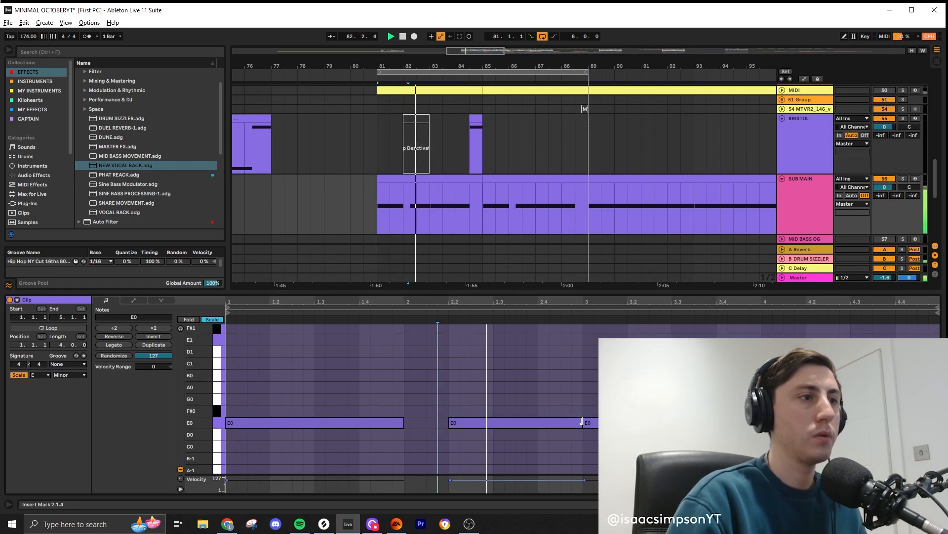
{"action": "left_click_drag", "start_coordinate": [581, 421], "coordinate": [850, 420]}
{"action": "left_click", "coordinate": [818, 402]}
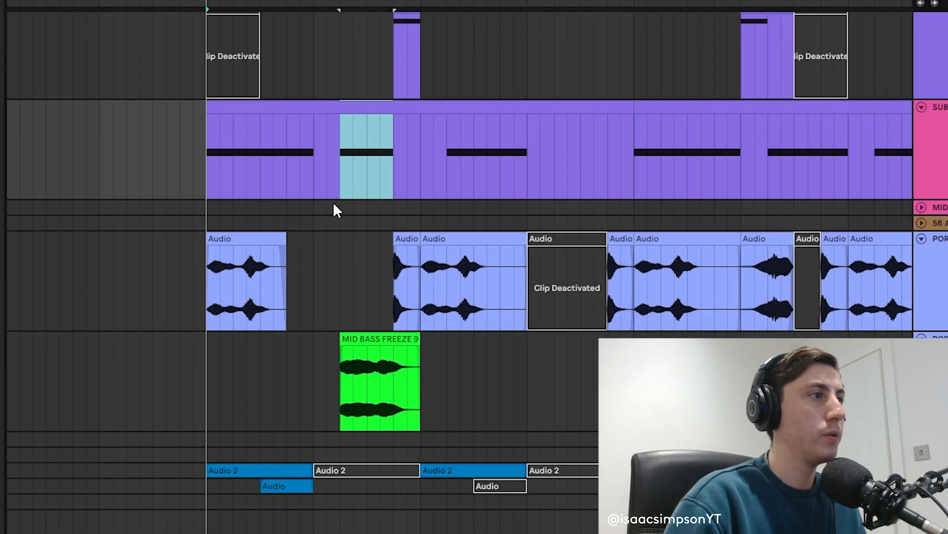
{"action": "left_click_drag", "start_coordinate": [315, 304], "coordinate": [340, 309]}
{"action": "left_click", "coordinate": [342, 377]}
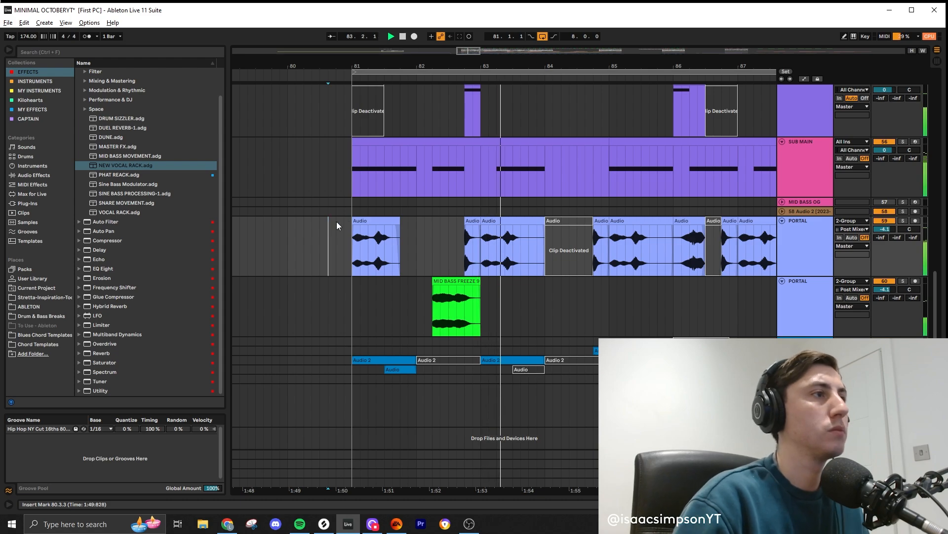
- Copy the one-beat BRISTOL clip at 82.4 to 84.4 while the loop plays
{"action": "scroll", "coordinate": [574, 238], "scroll_direction": "up", "scroll_amount": 3}
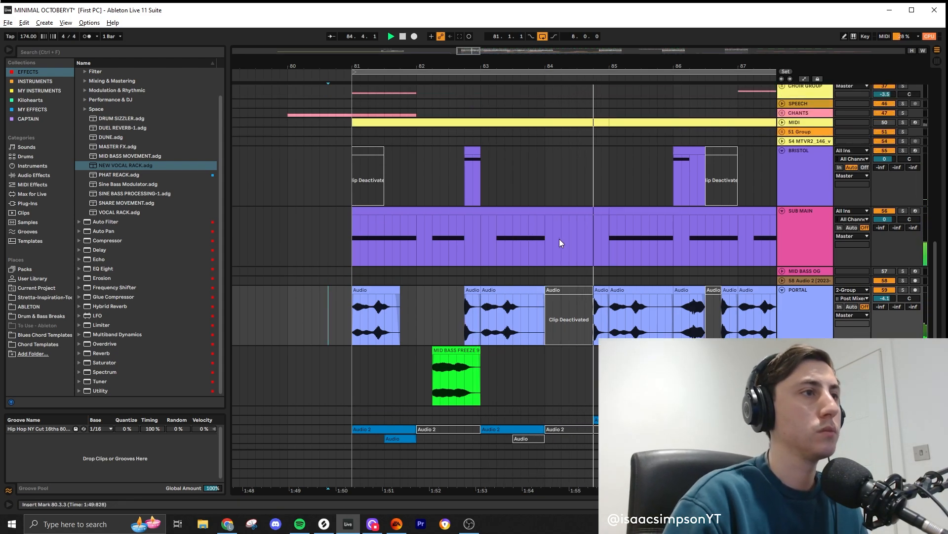
{"action": "left_click_drag", "start_coordinate": [480, 153], "coordinate": [594, 152]}
{"action": "scroll", "coordinate": [538, 256], "scroll_direction": "down", "scroll_amount": 1}
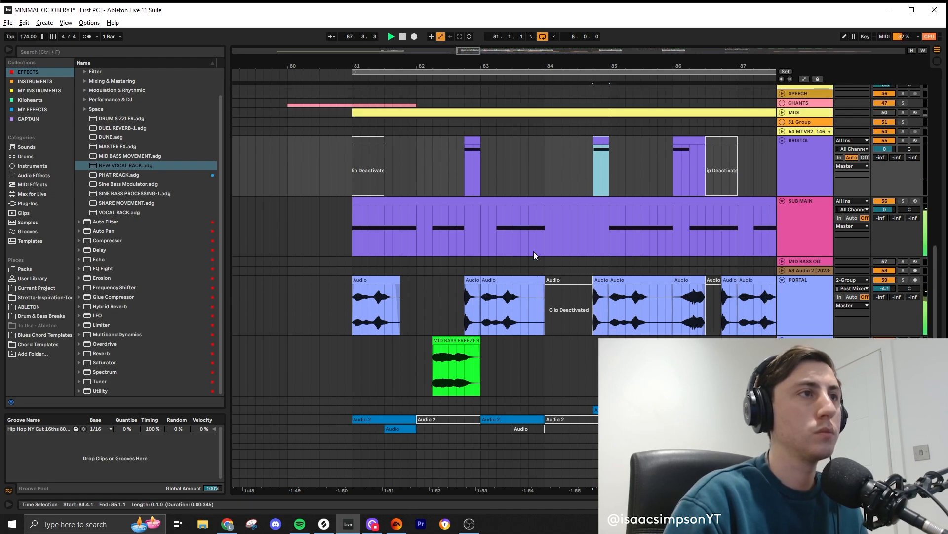
{"action": "scroll", "coordinate": [534, 252], "scroll_direction": "down", "scroll_amount": 3}
{"action": "scroll", "coordinate": [600, 233], "scroll_direction": "up", "scroll_amount": 3}
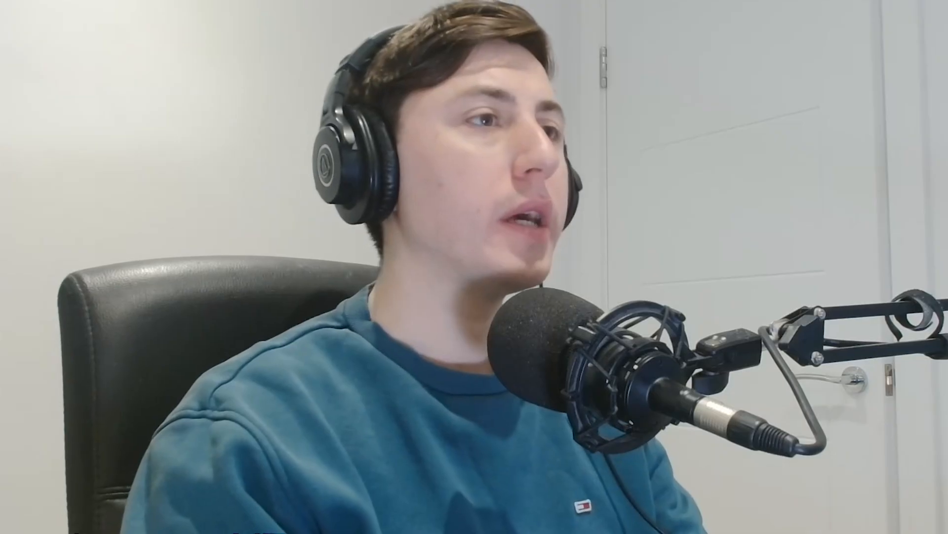